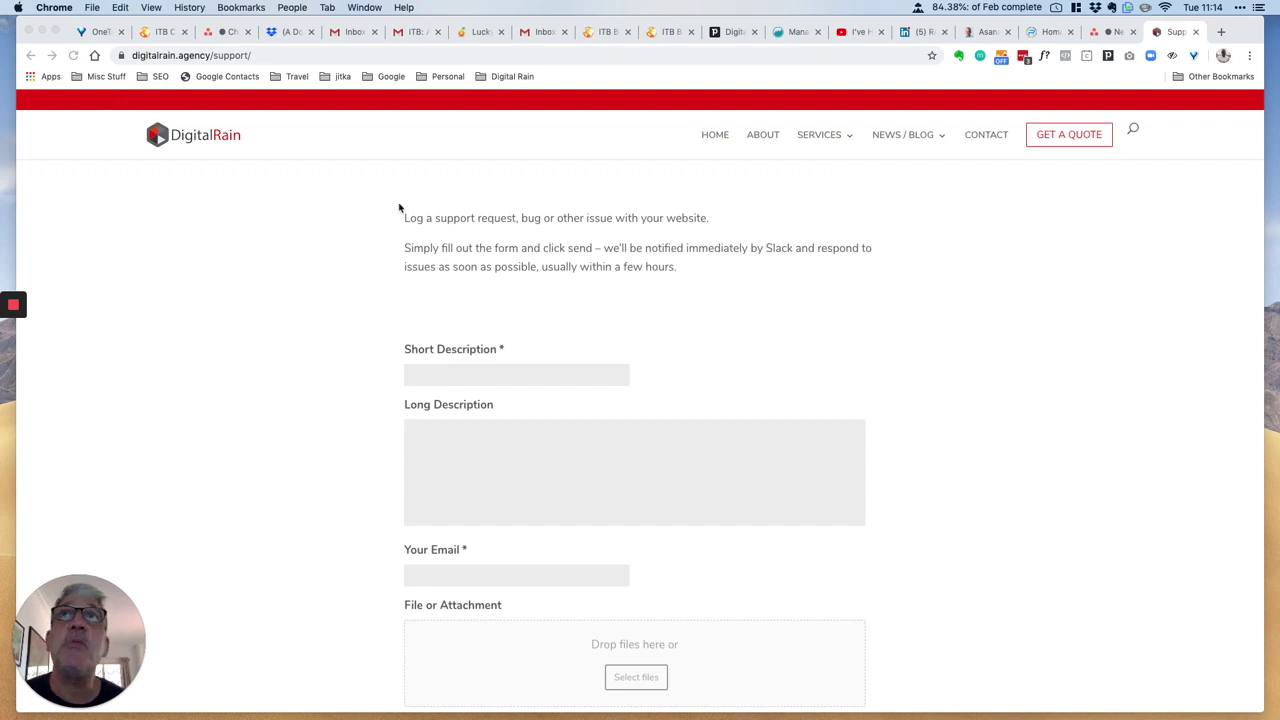
Enter "This a problem no 222" as the support request's short description.
left_click(504, 383)
left_click(455, 375)
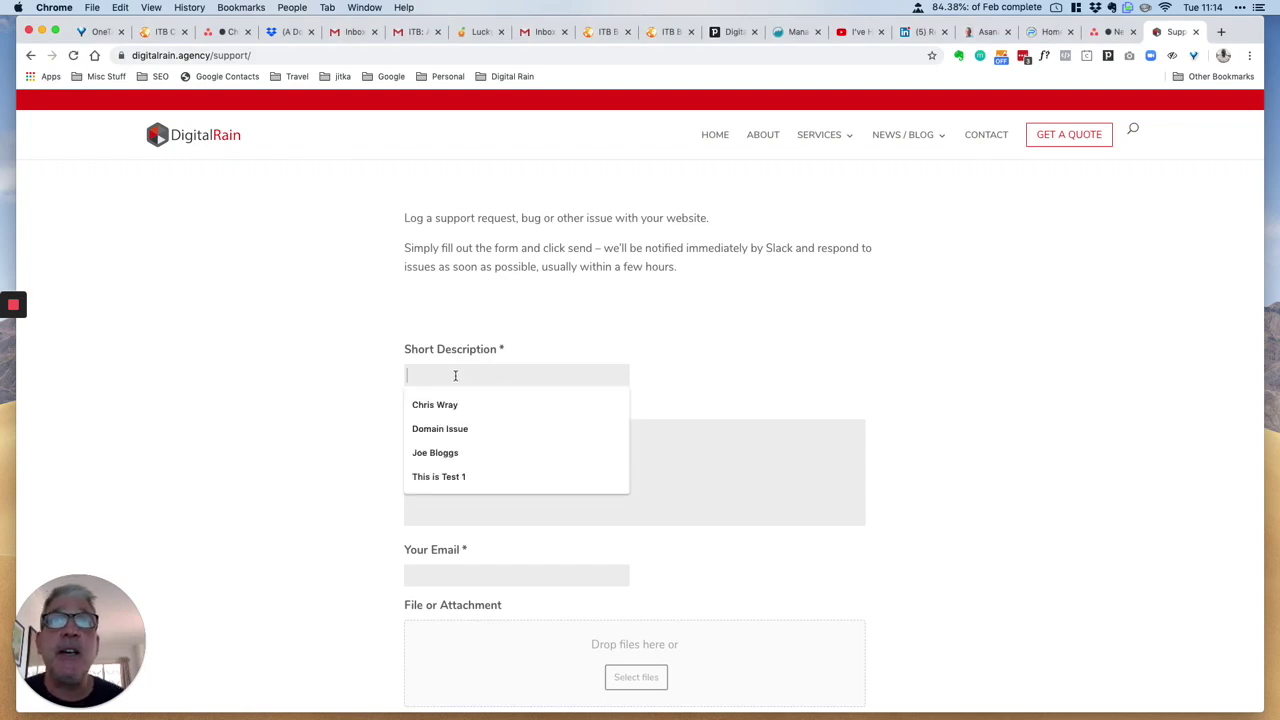
type("This ")
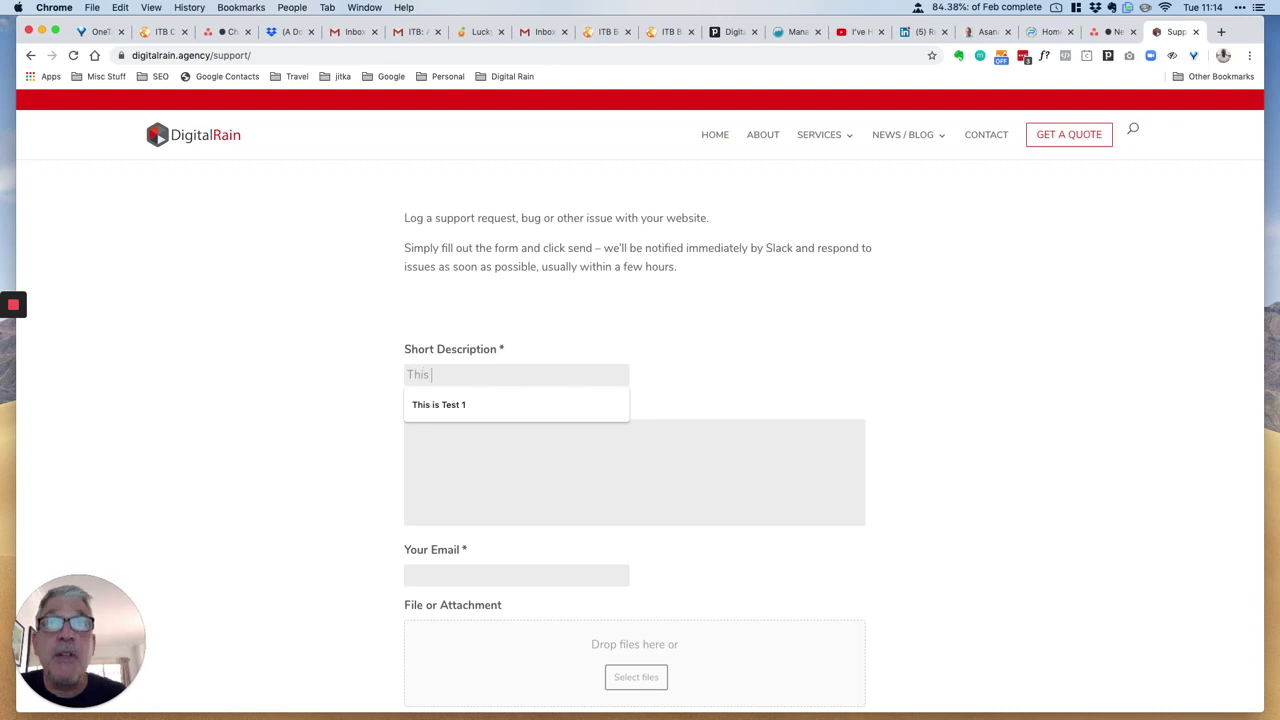
type("a pr")
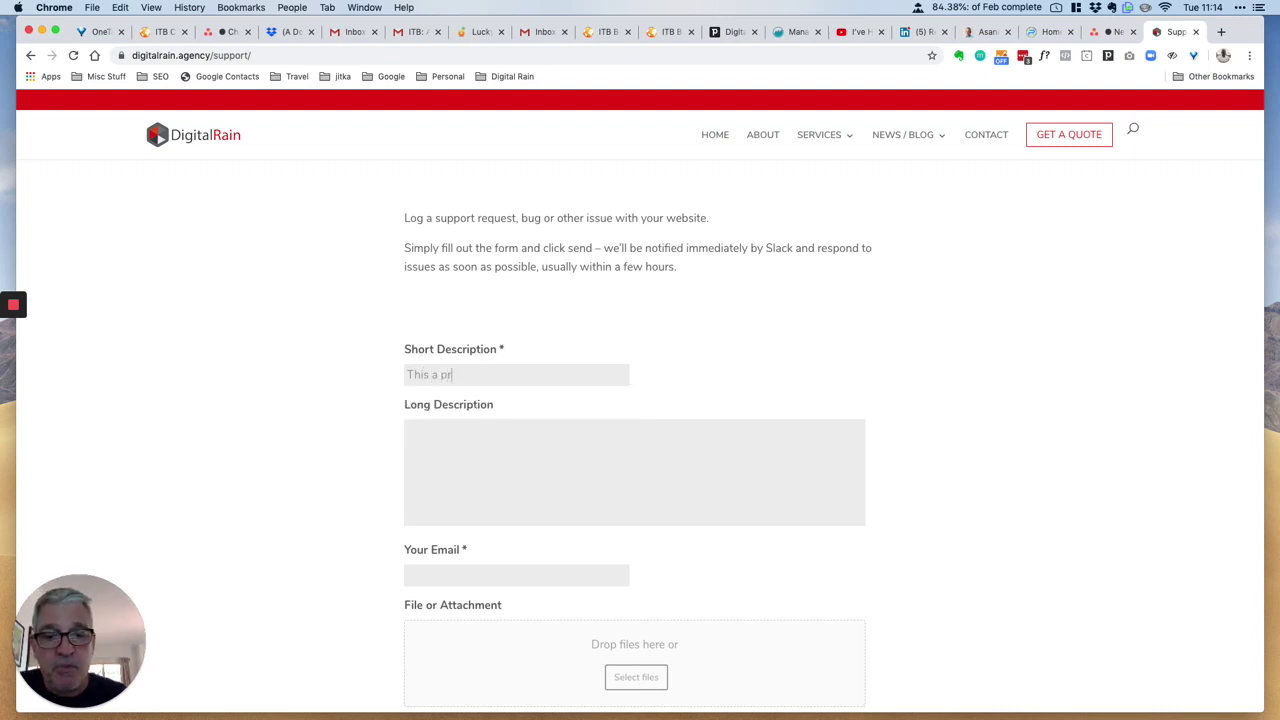
type("obl")
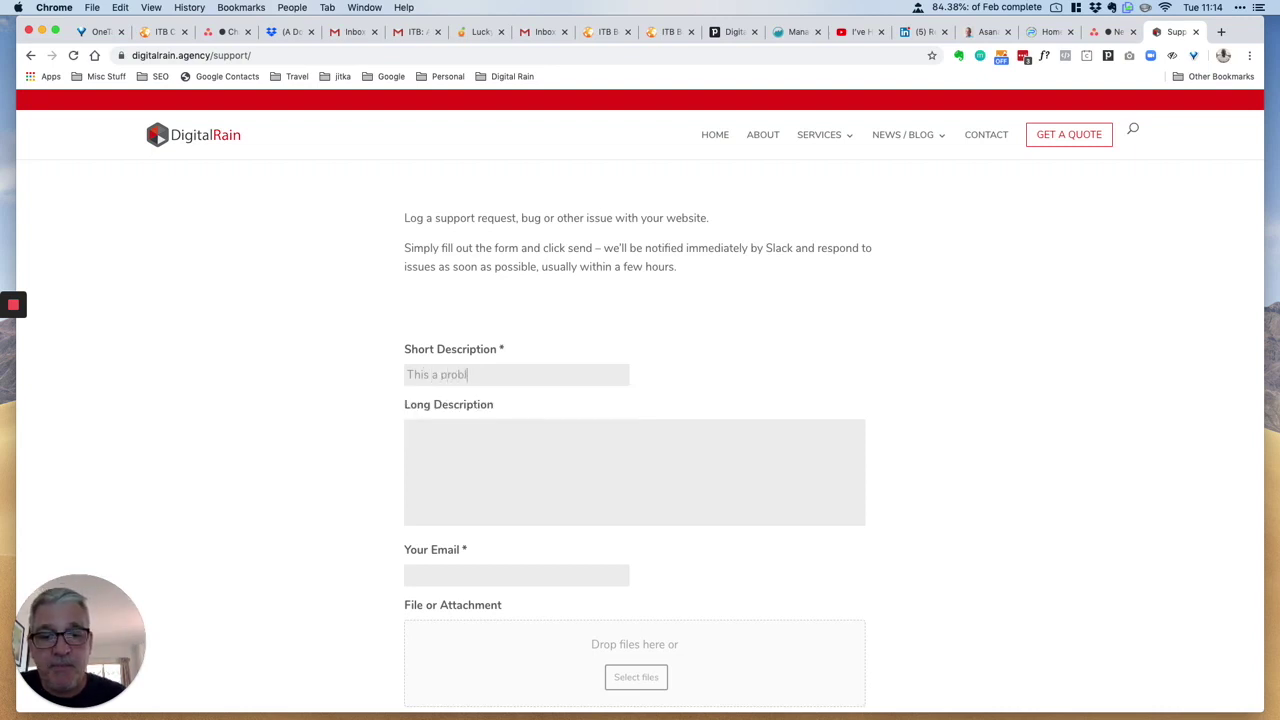
type("em no 222")
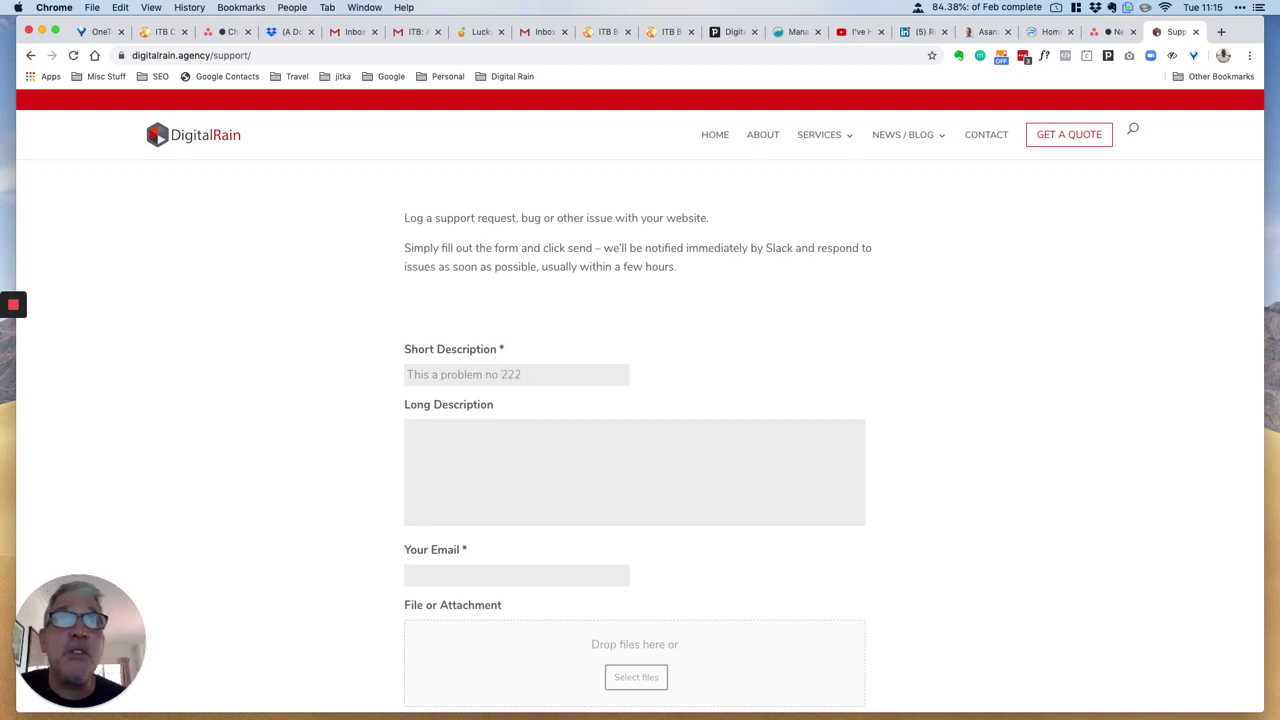
Enter "The long description" as the support request's long description.
key("Tab")
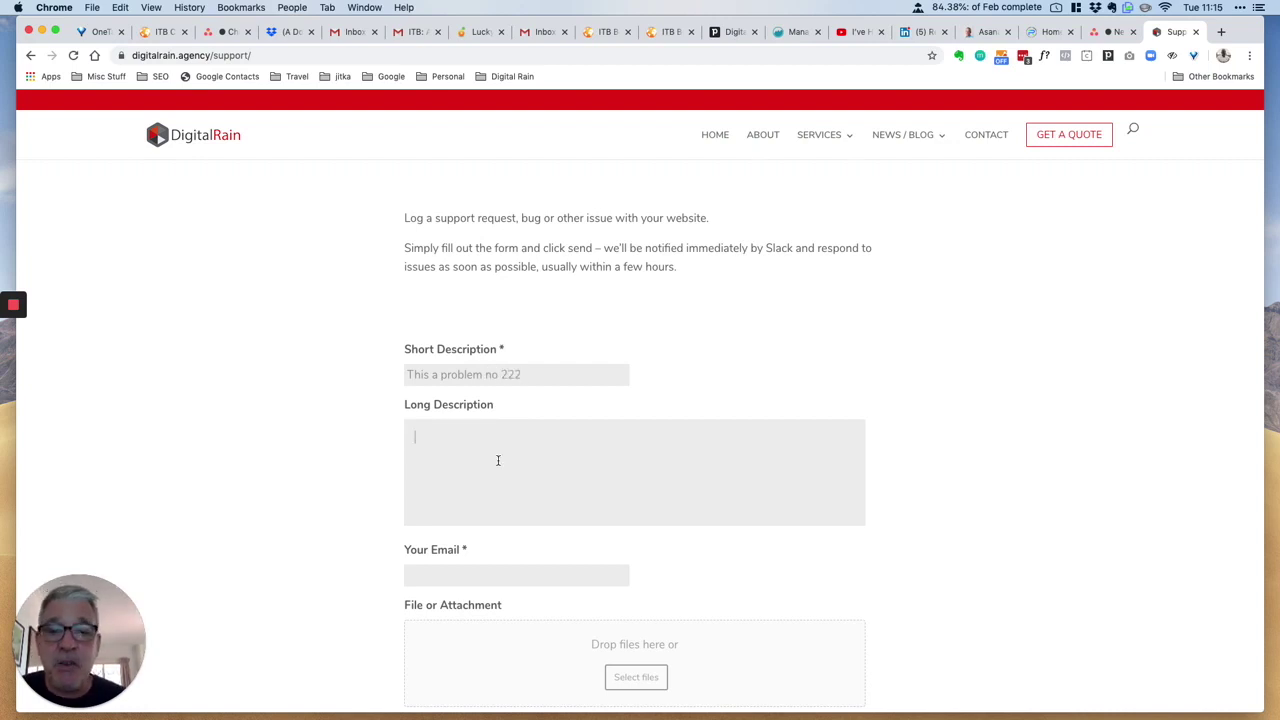
type("The")
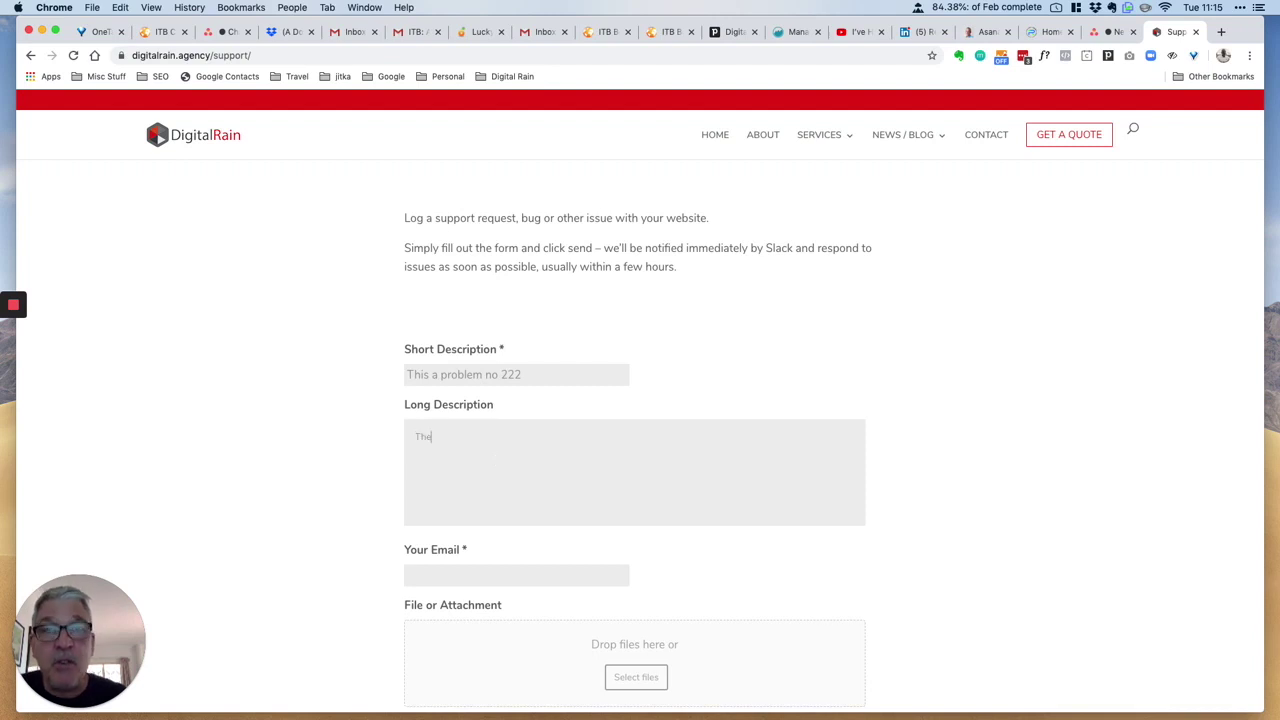
type(" long des")
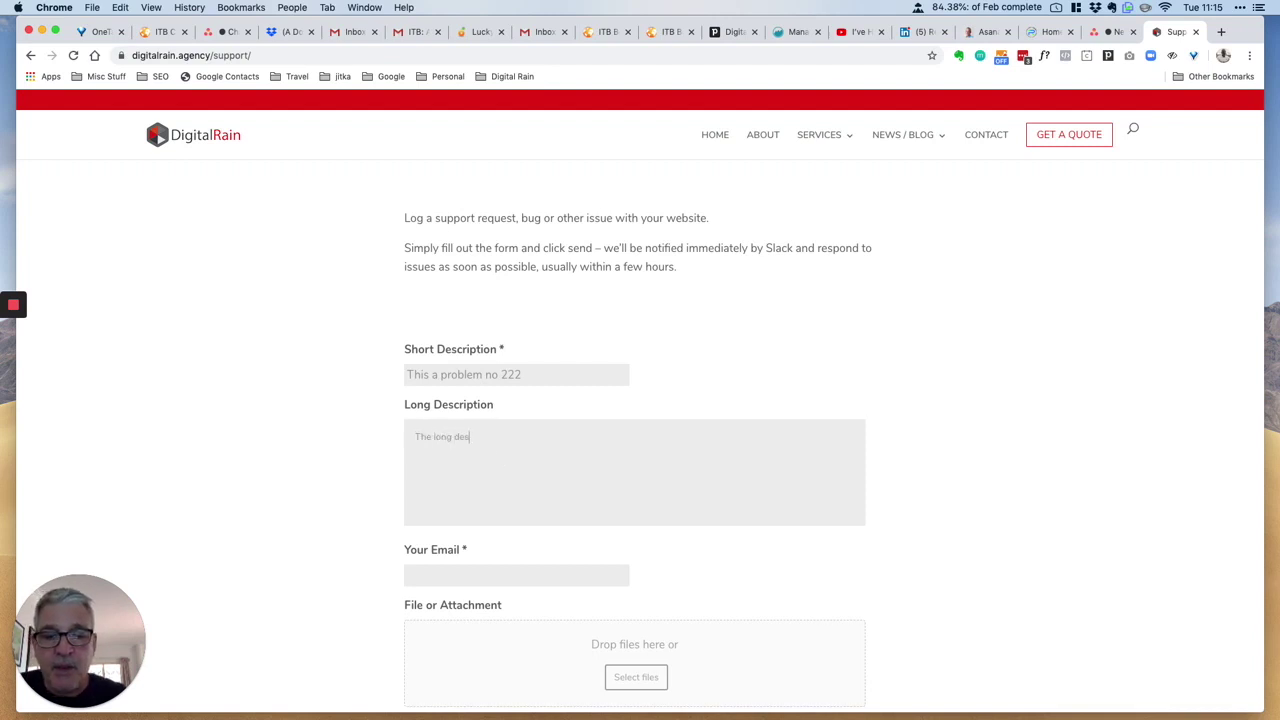
type("cription")
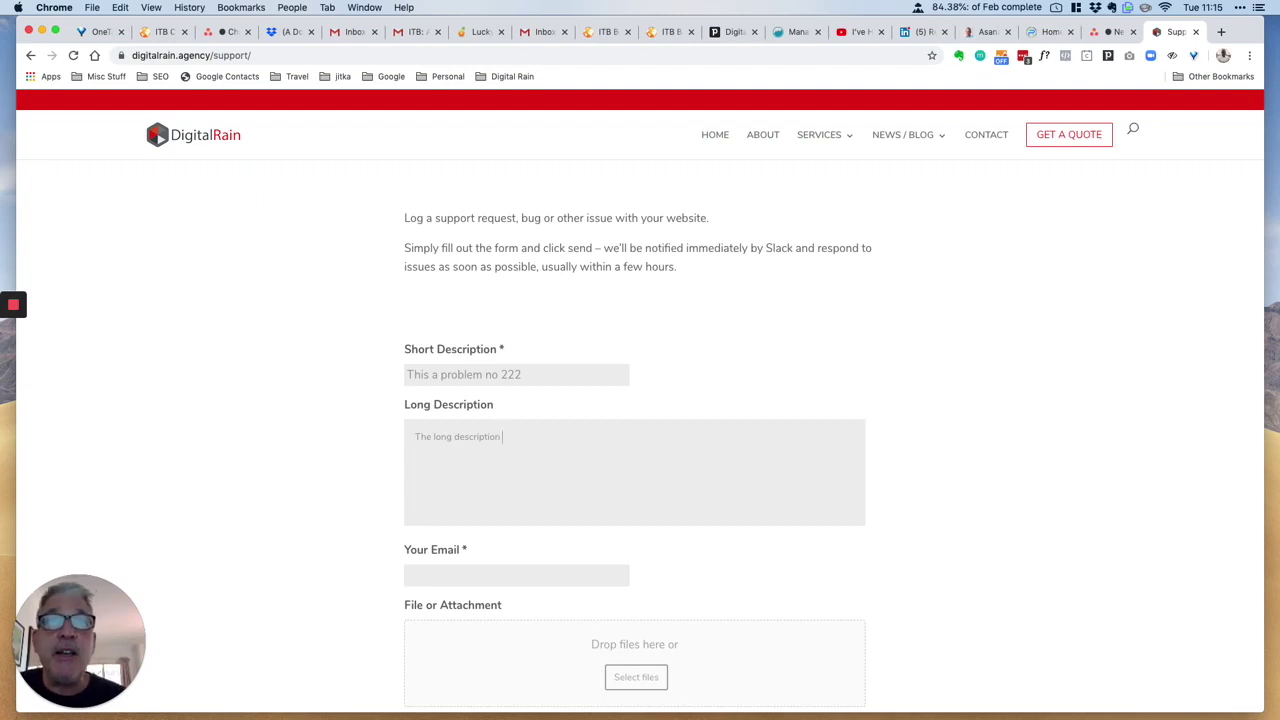
Fill in the requester's email address using the first saved autofill suggestion.
left_click(455, 580)
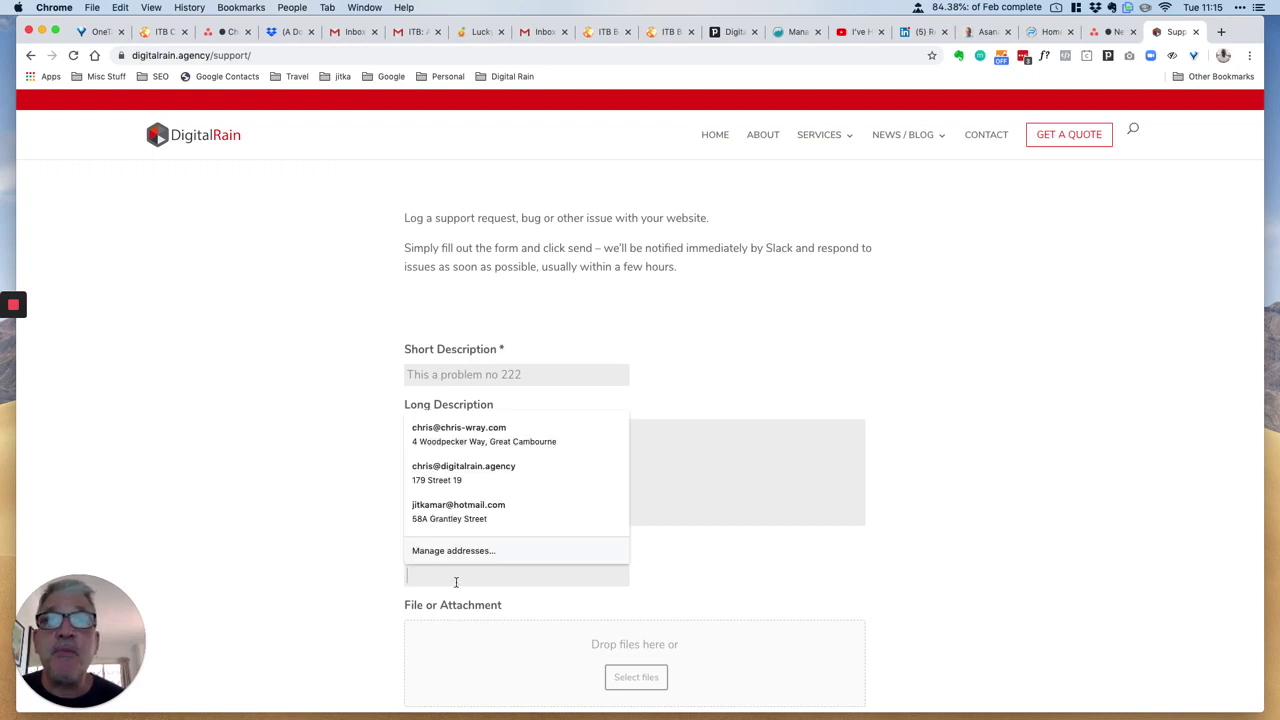
left_click(484, 443)
left_click_drag(546, 575, 404, 582)
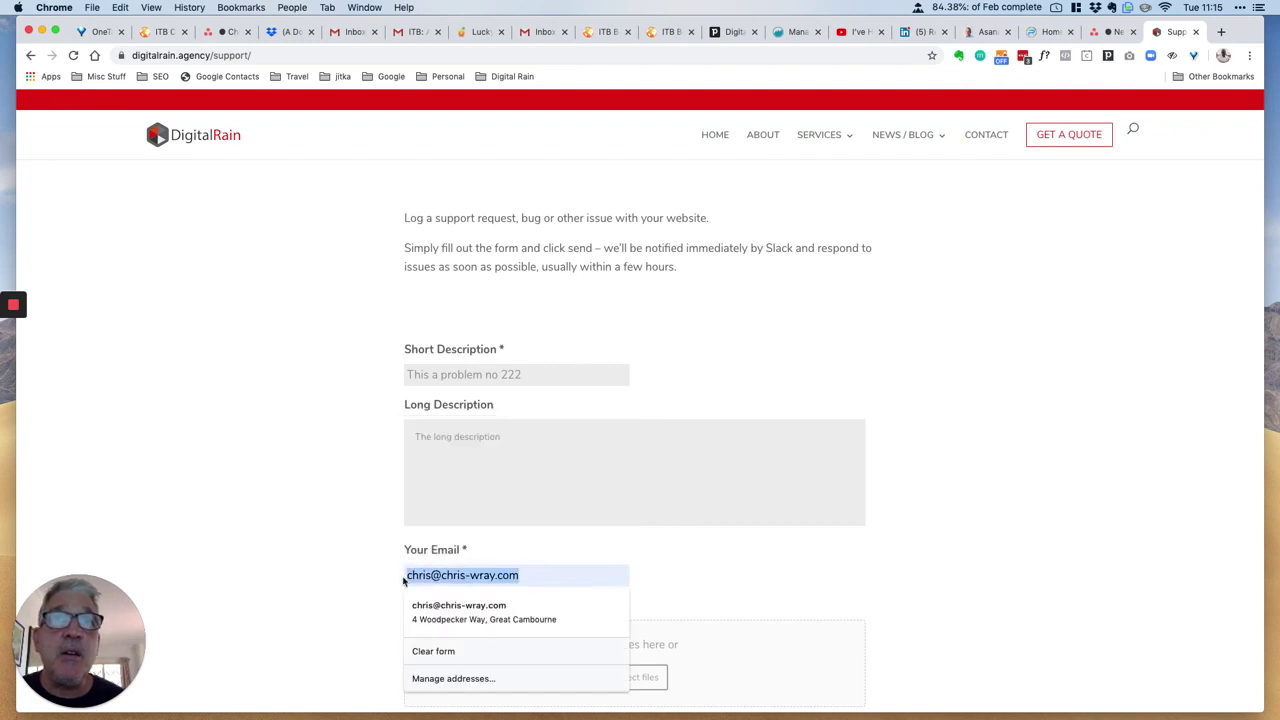
left_click(340, 584)
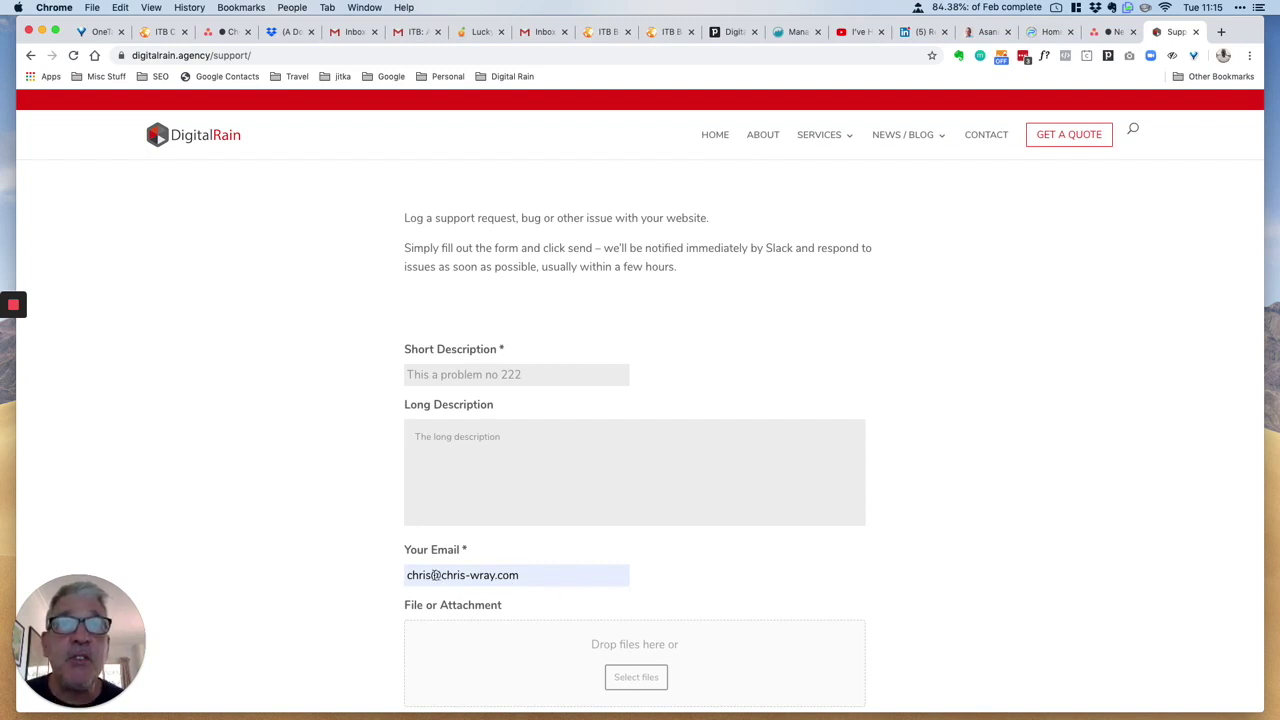
left_click_drag(432, 575, 496, 574)
left_click(304, 569)
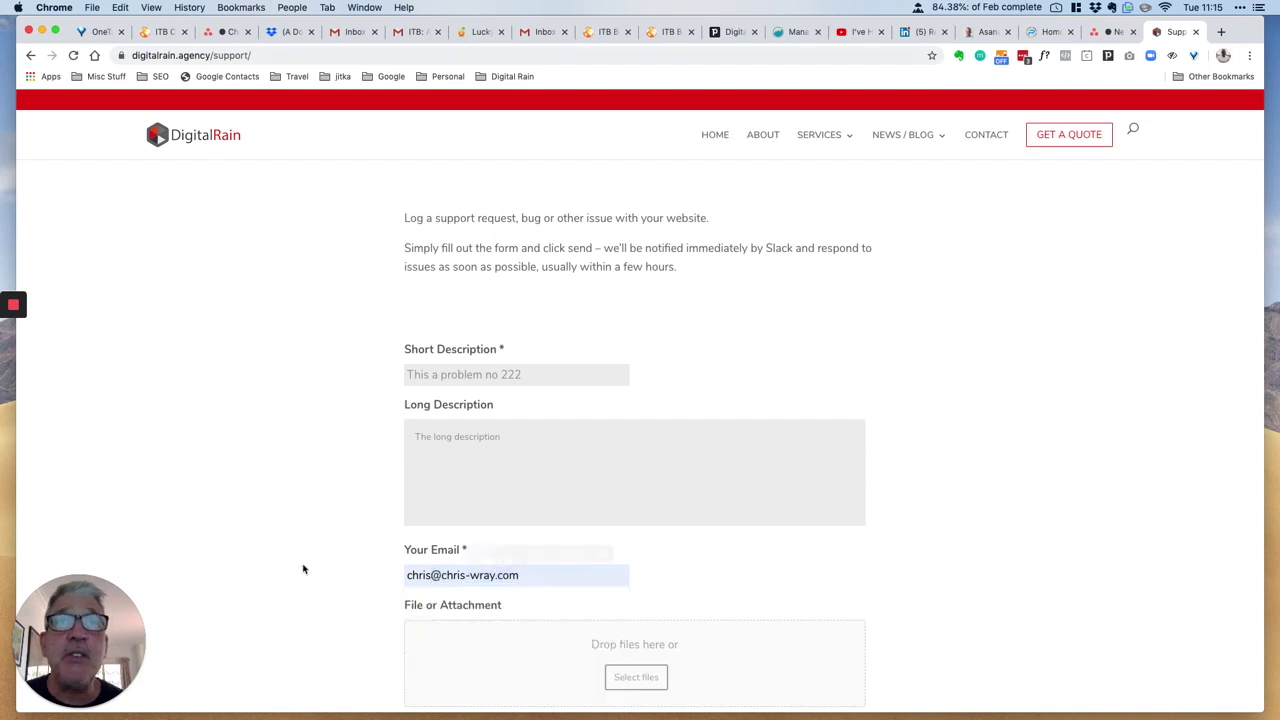
Attach giphy.gif from the Downloads folder to the support request and submit the form.
scroll(304, 569, "down", 3)
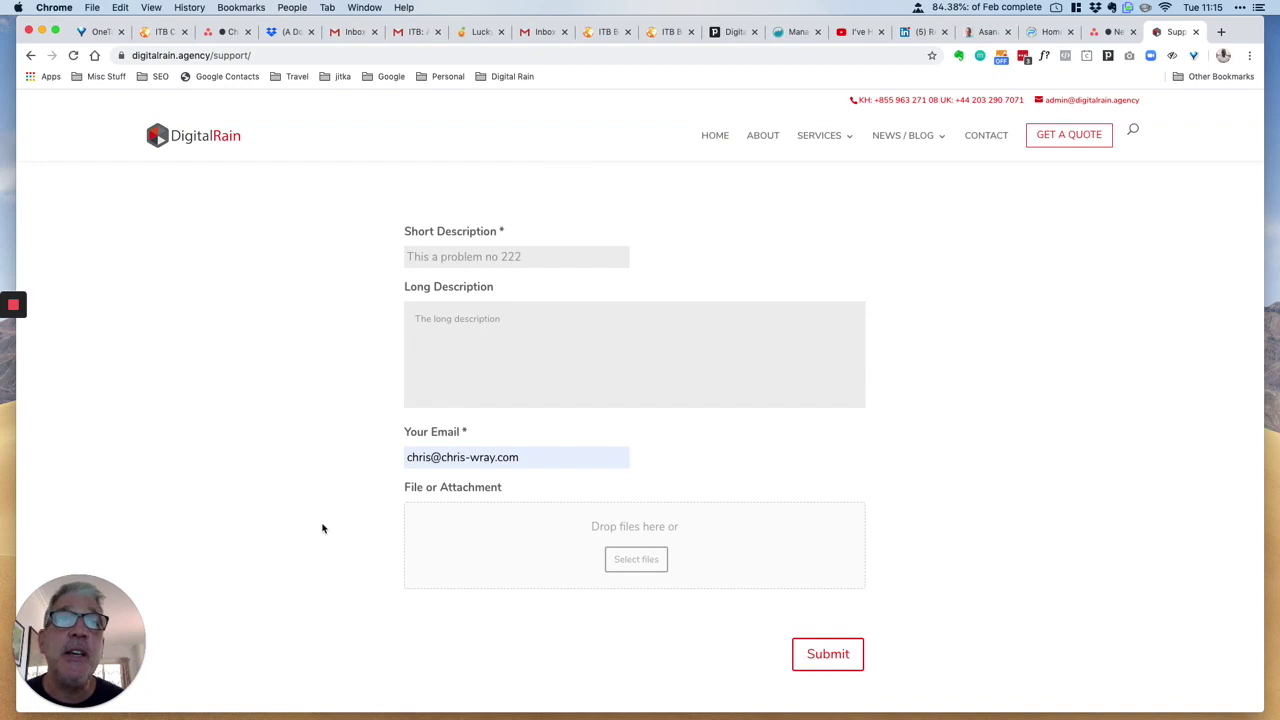
scroll(326, 557, "up", 1)
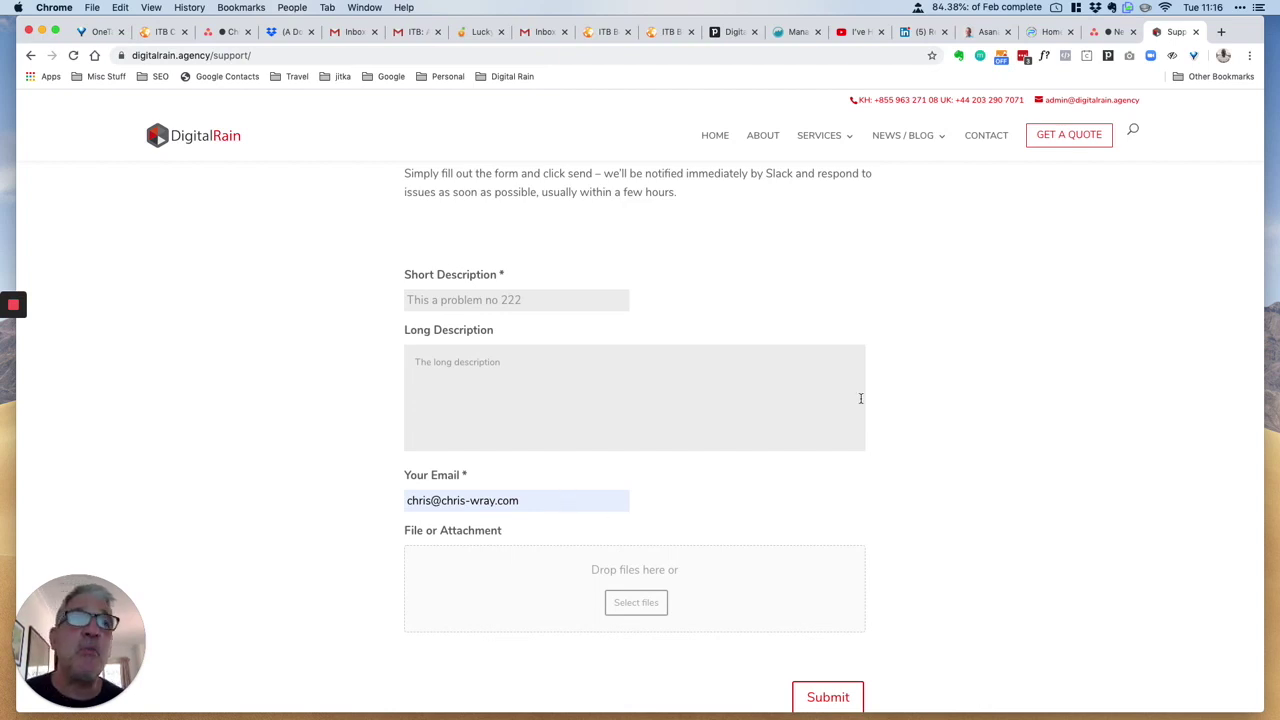
scroll(950, 520, "down", 1)
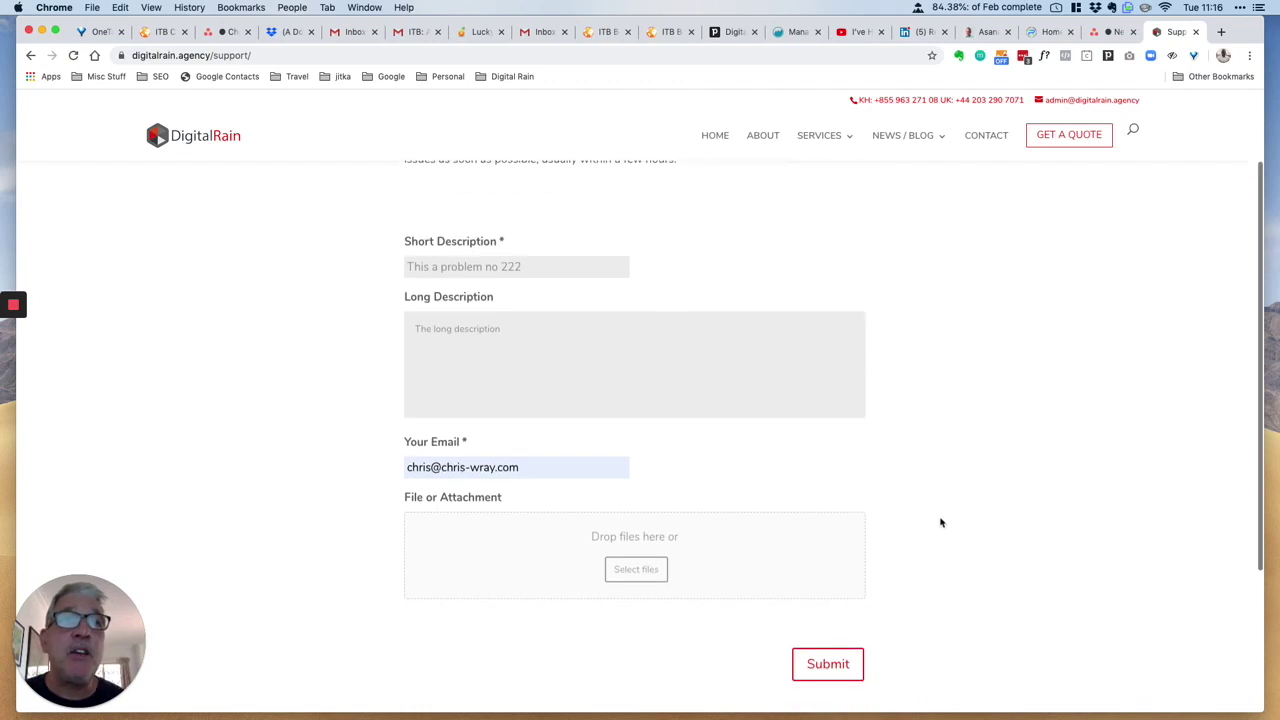
left_click(641, 572)
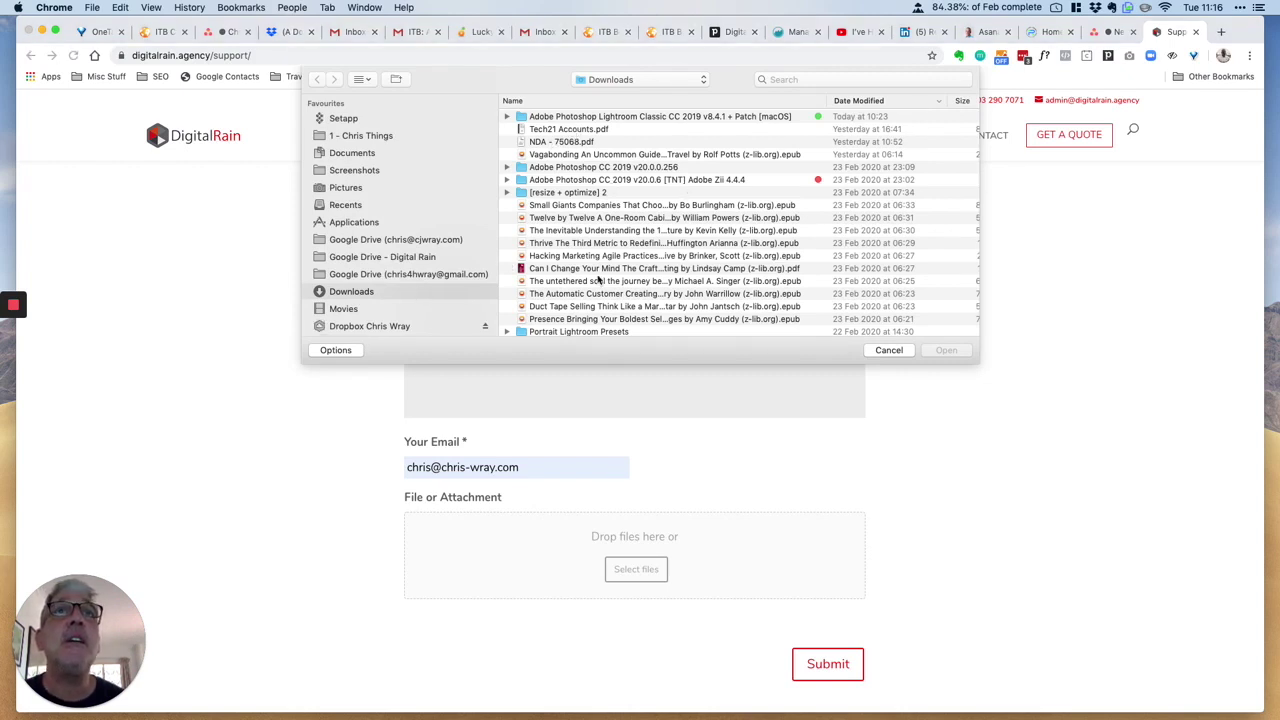
scroll(598, 280, "down", 10)
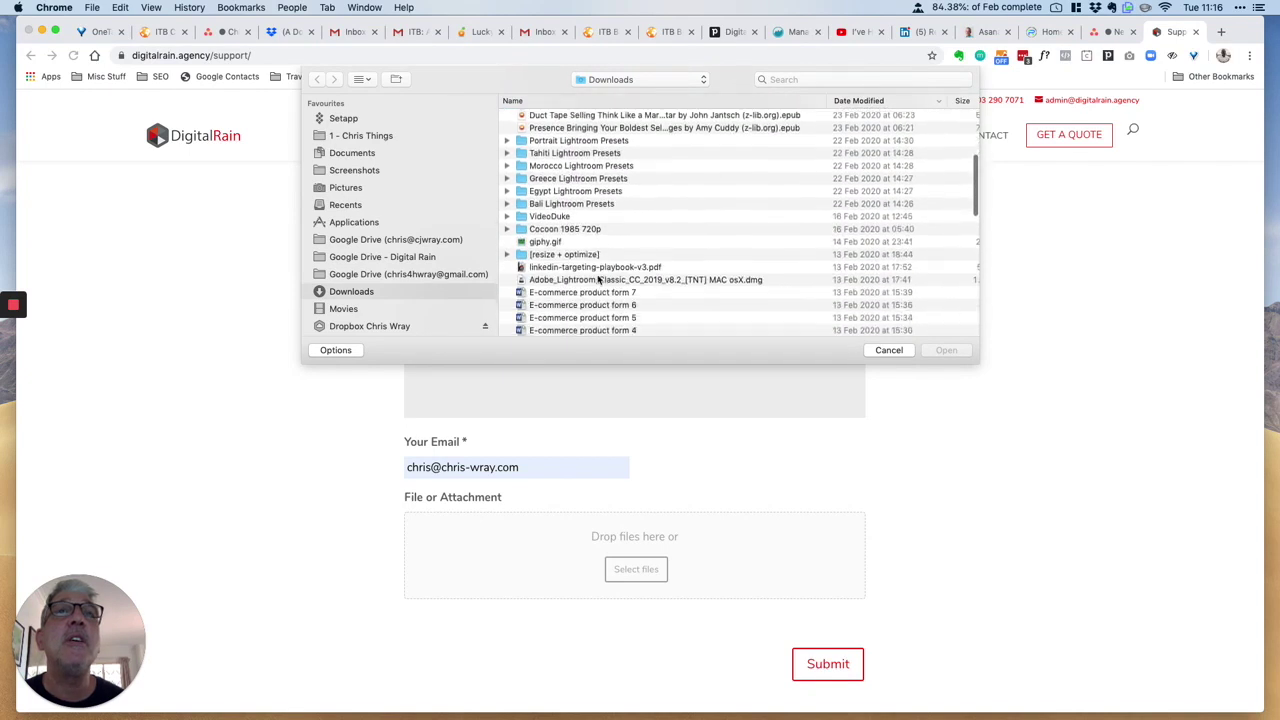
scroll(598, 280, "down", 4)
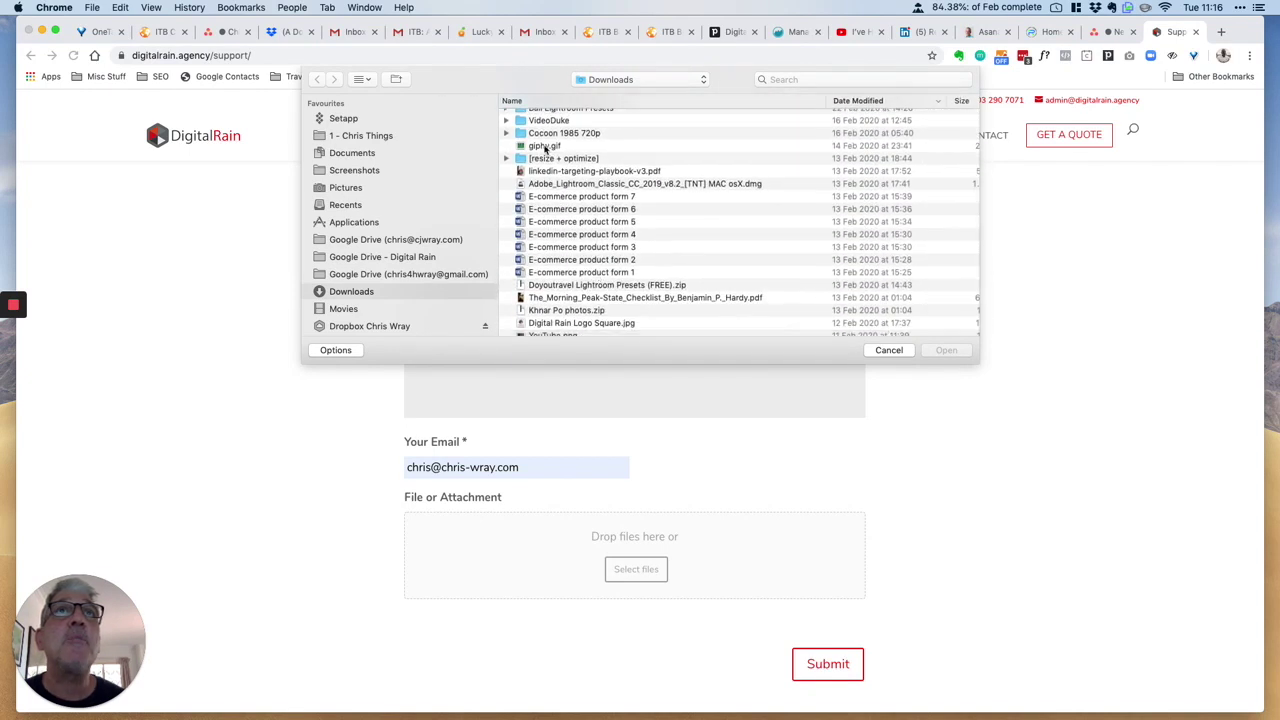
left_click(546, 148)
left_click(945, 350)
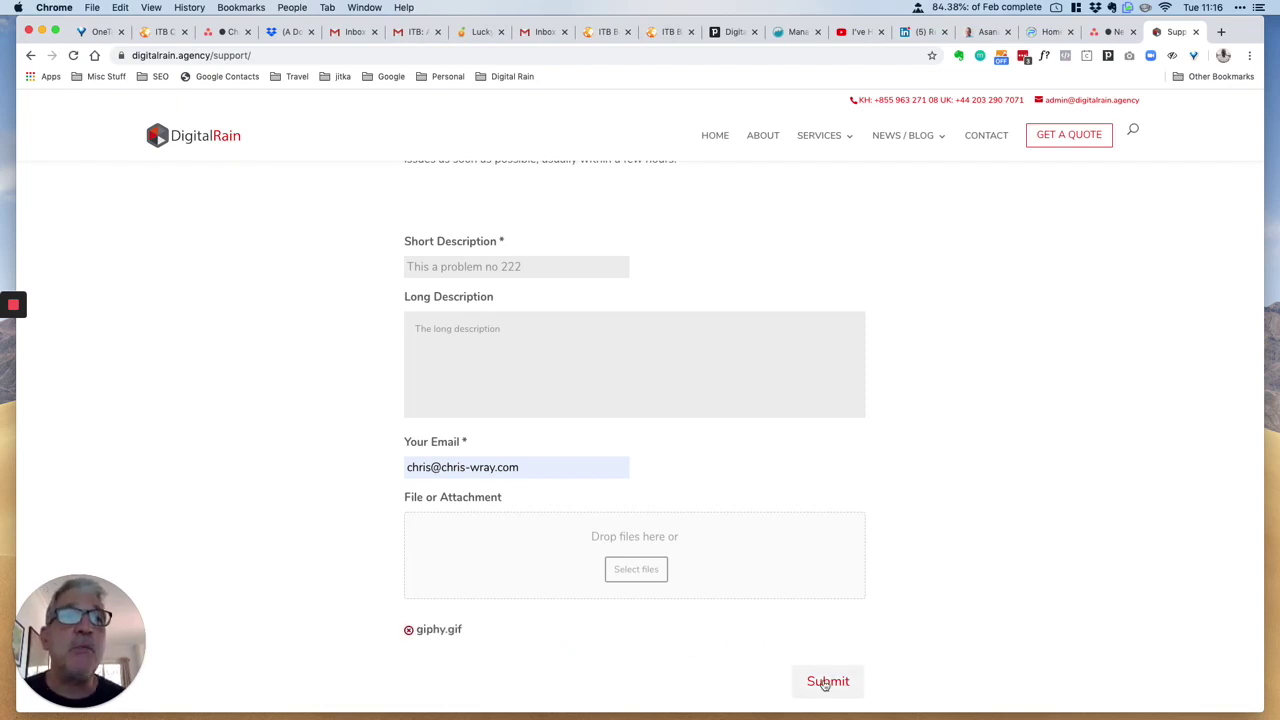
left_click(826, 682)
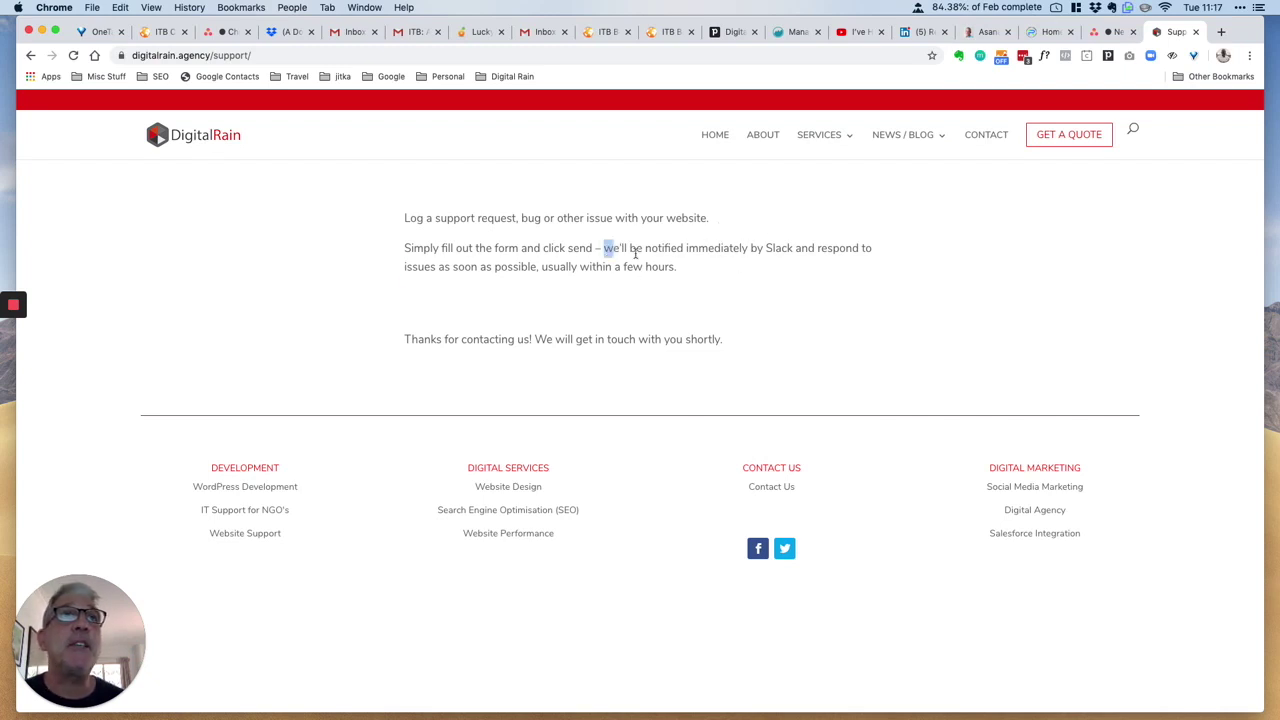
Review the page's note about Slack notifications, and switch to Slack to read the latest Zapier bug message in the client_websites channel.
left_click_drag(604, 248, 750, 268)
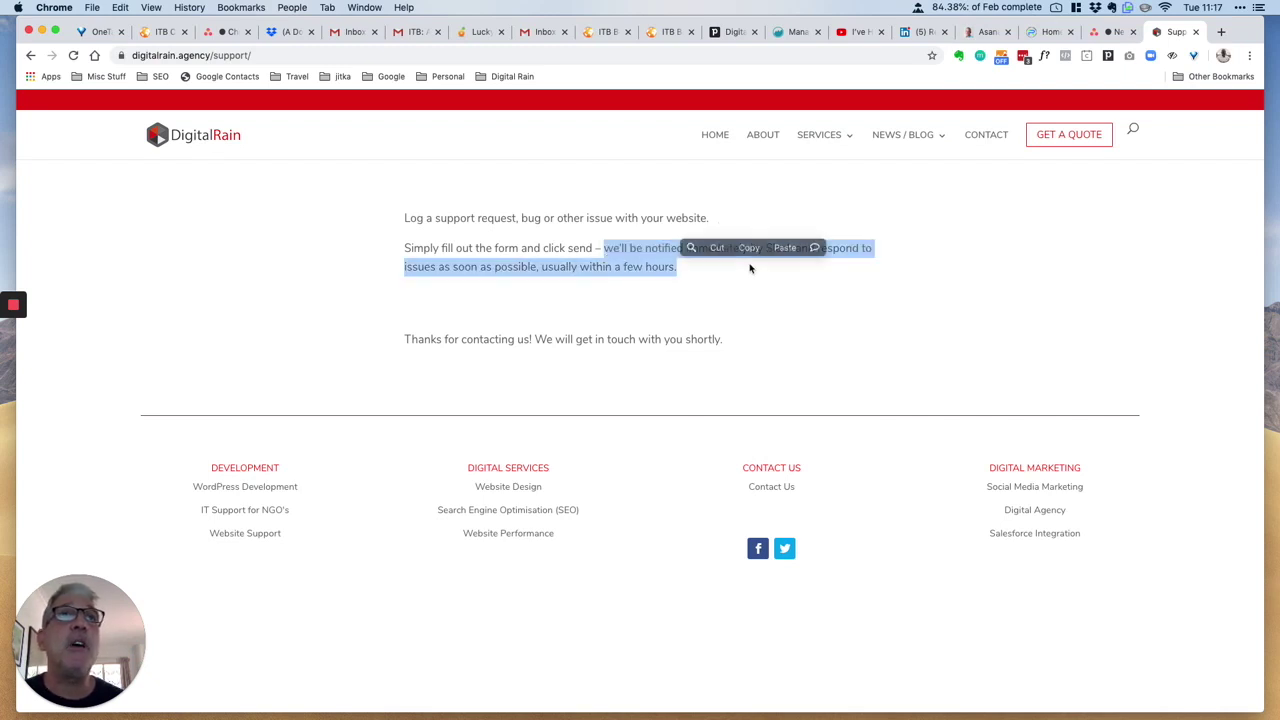
left_click(781, 340)
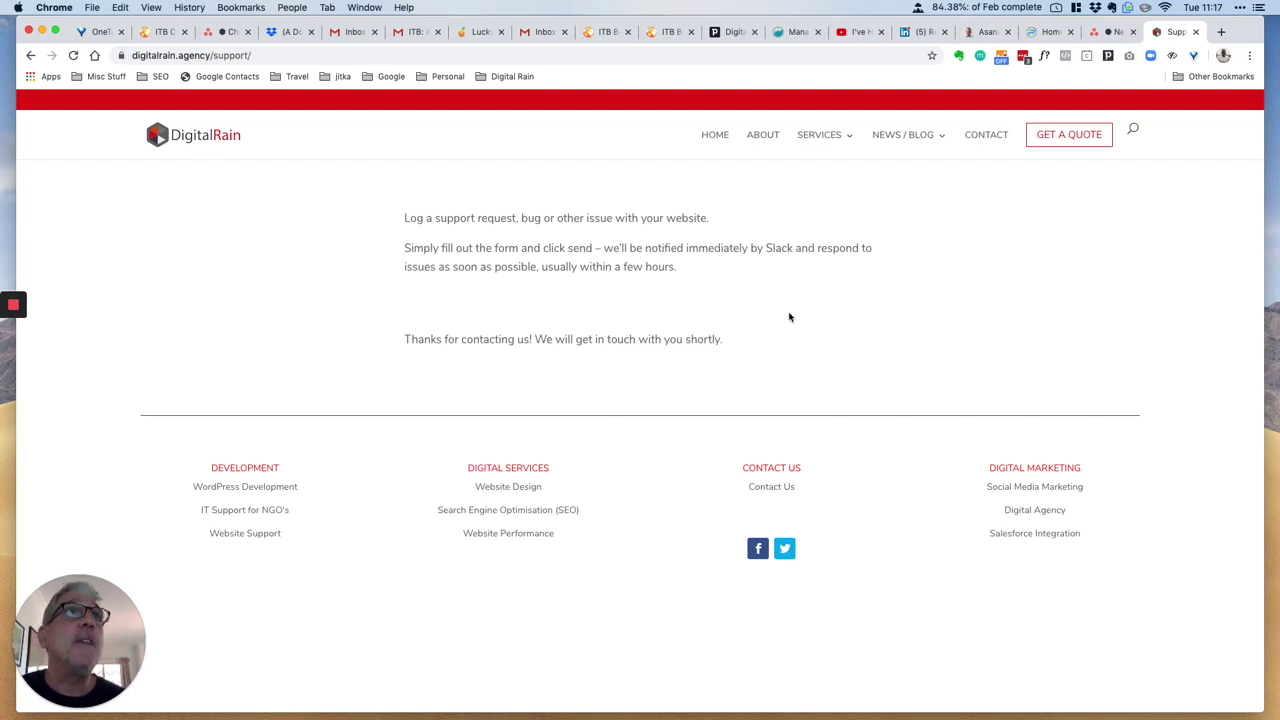
key("super+Tab")
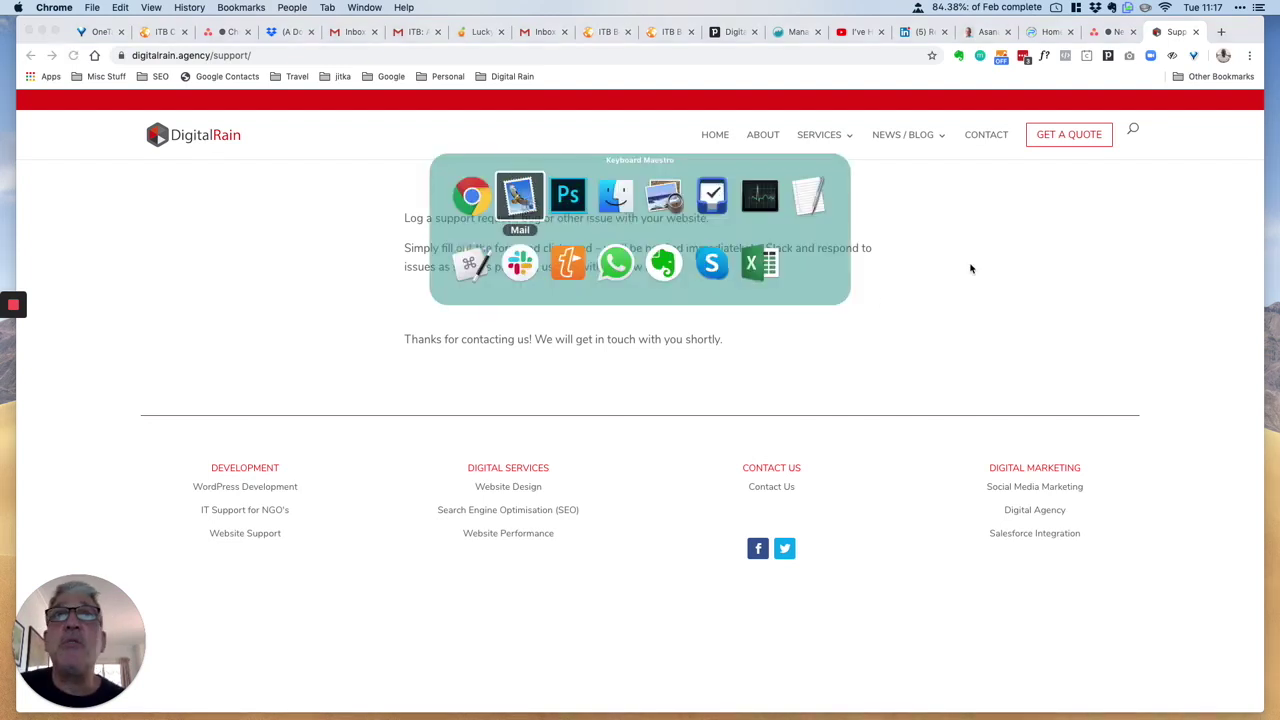
key("Tab")
key("Tab")
key("Tab")
key("Tab")
key("Tab")
key("Tab")
key("Tab")
key("Tab")
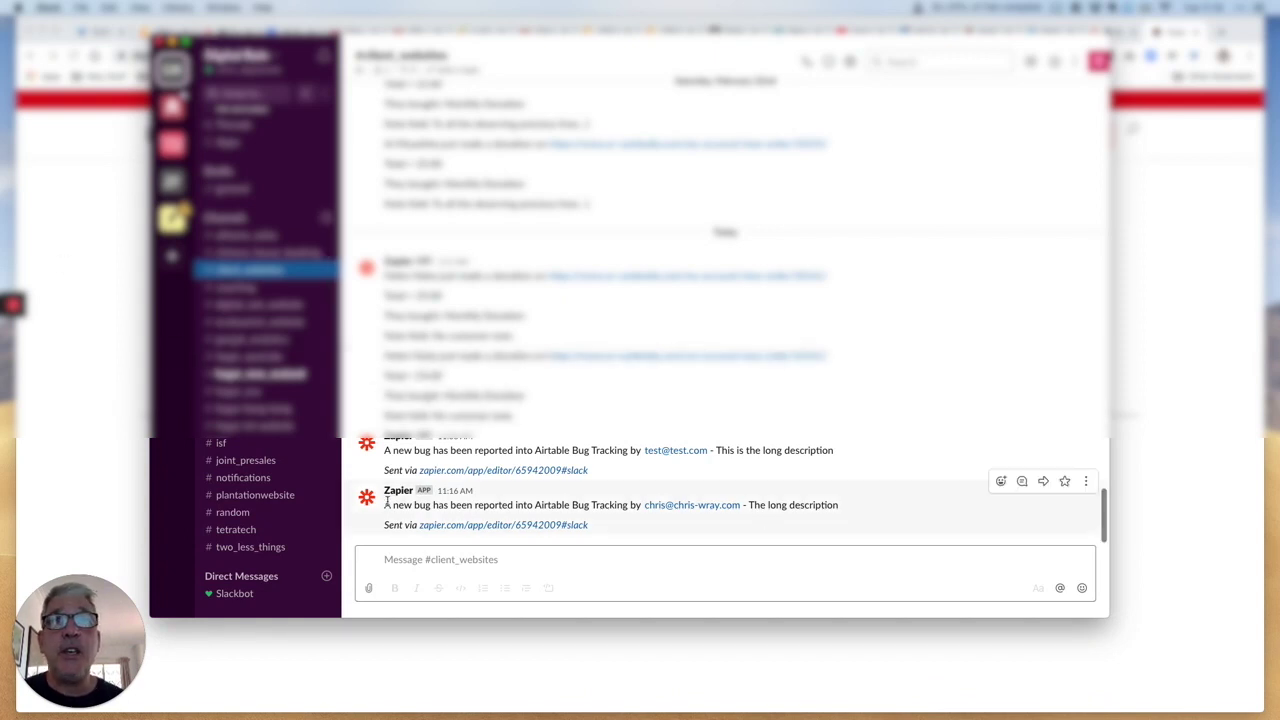
left_click_drag(387, 504, 850, 516)
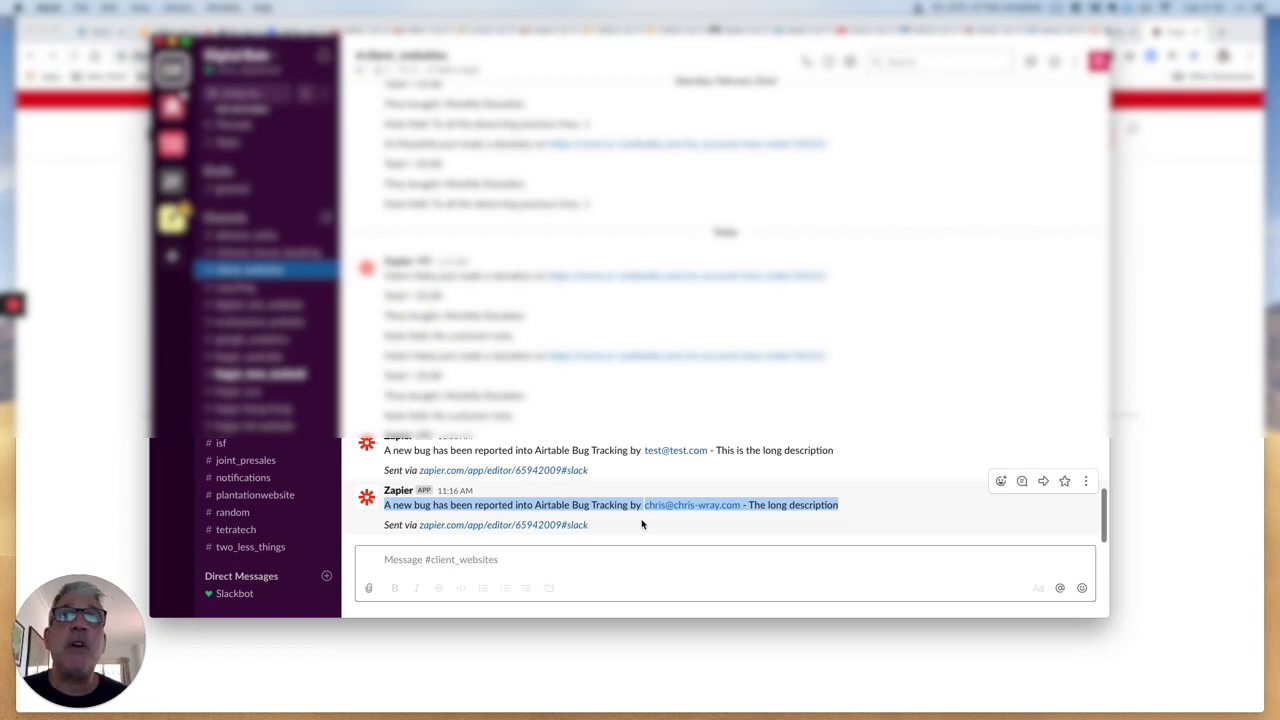
Return to the browser and view the New Tasks project in Asana.
left_click(79, 397)
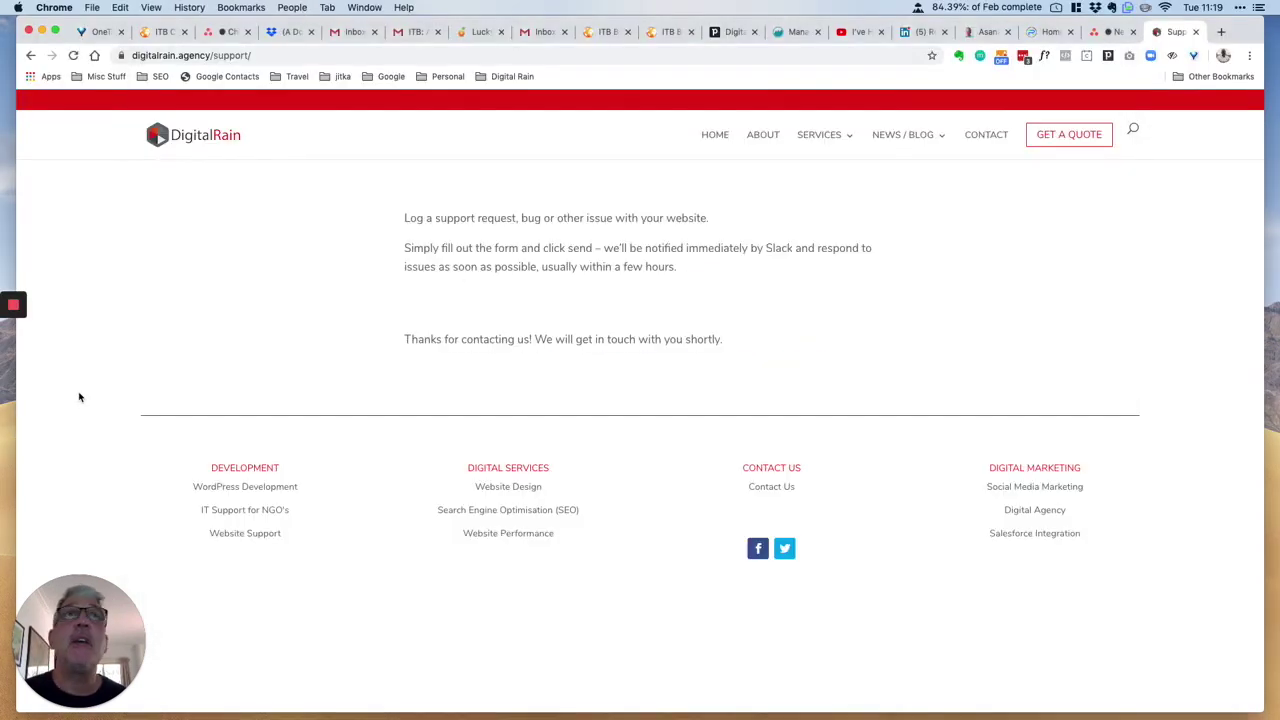
left_click(1115, 32)
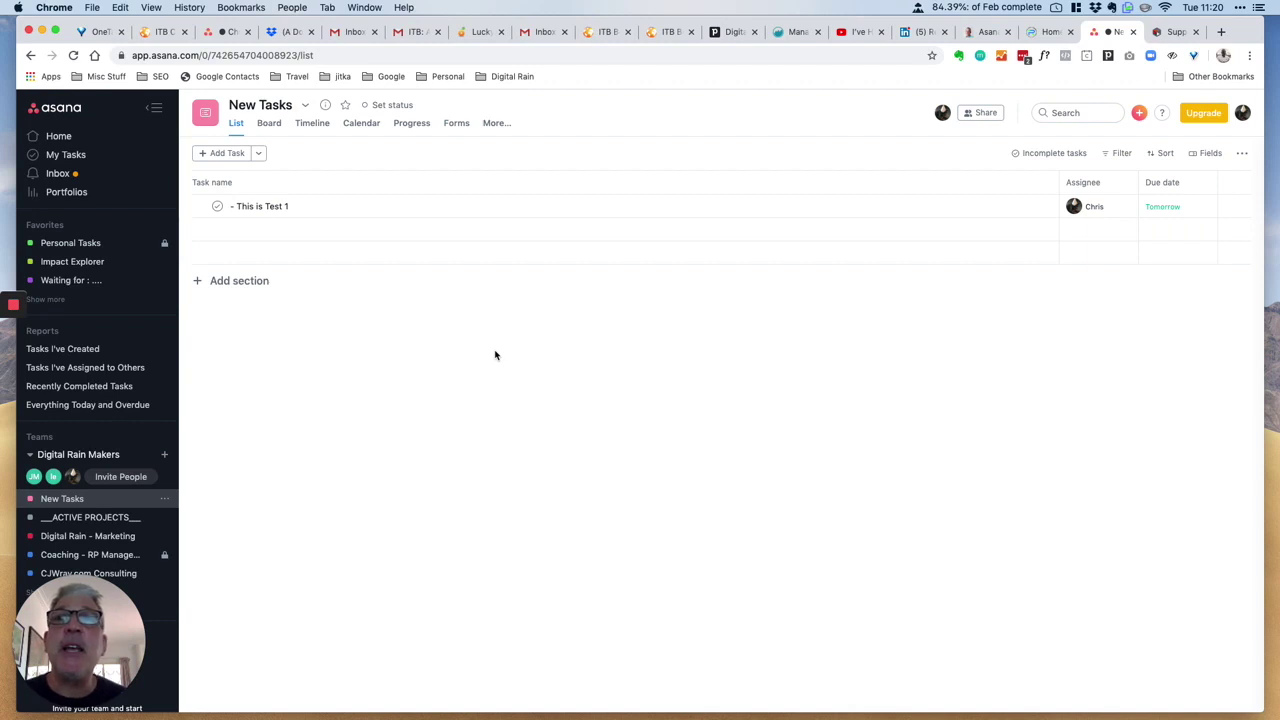
Switch to Mail, view the giphy.gif file linked in the support ticket email, and return to the message.
key("super+Tab")
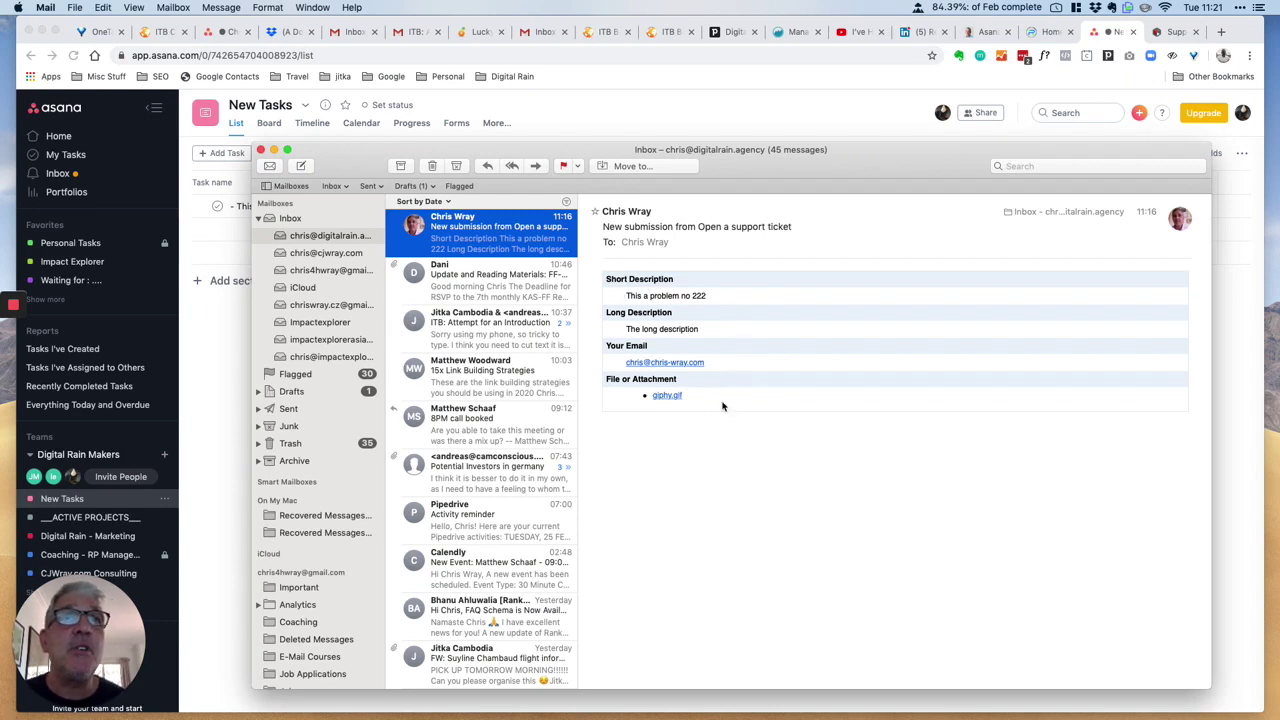
left_click(667, 395)
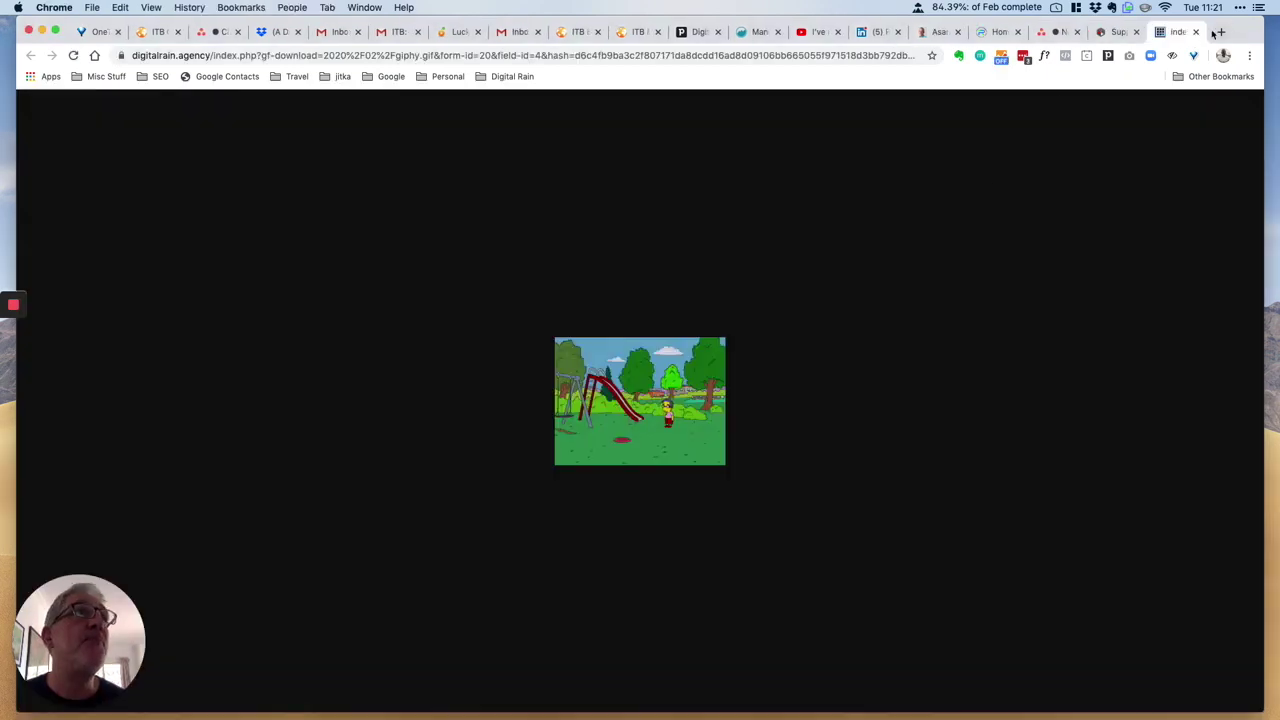
left_click(1197, 32)
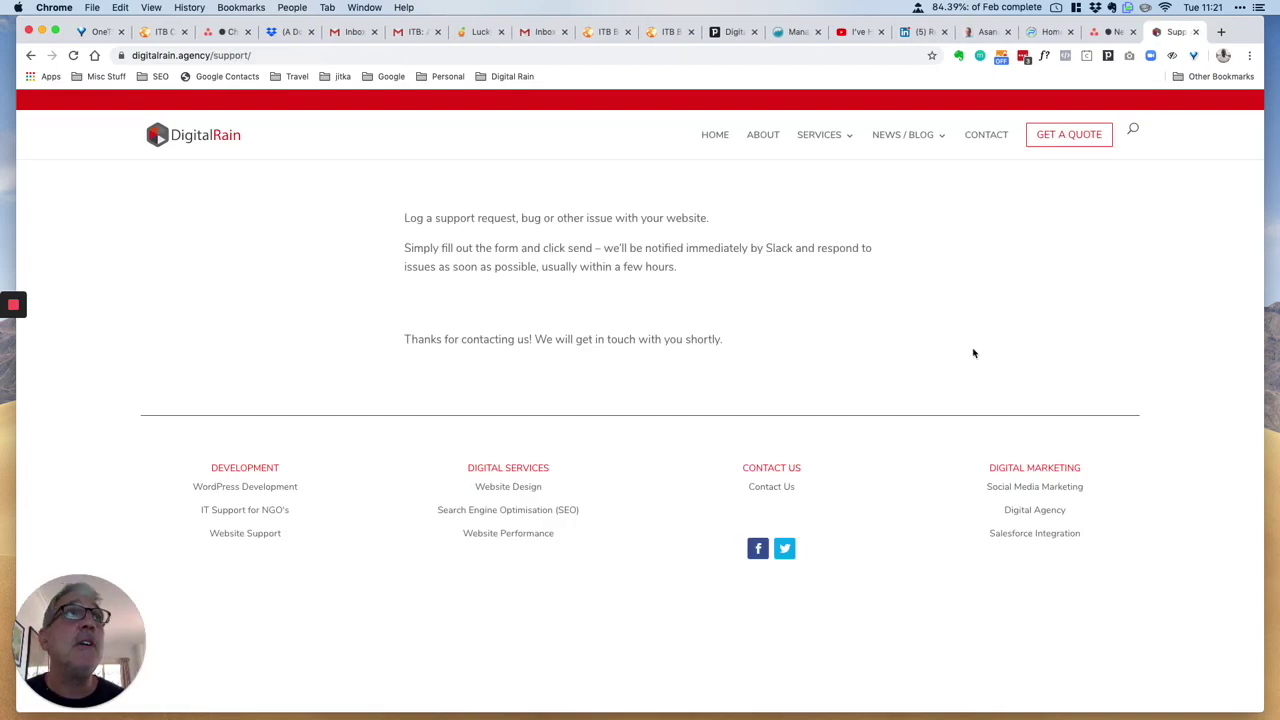
key("super+Tab")
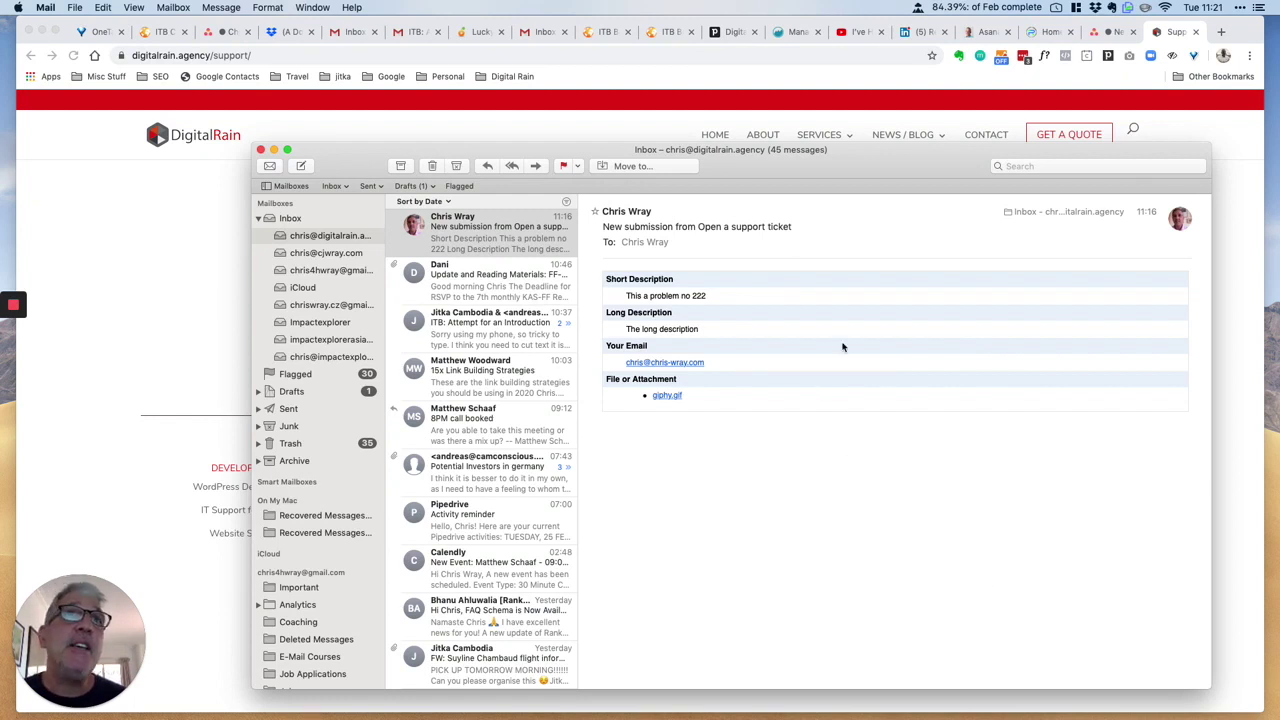
left_click_drag(866, 149, 798, 147)
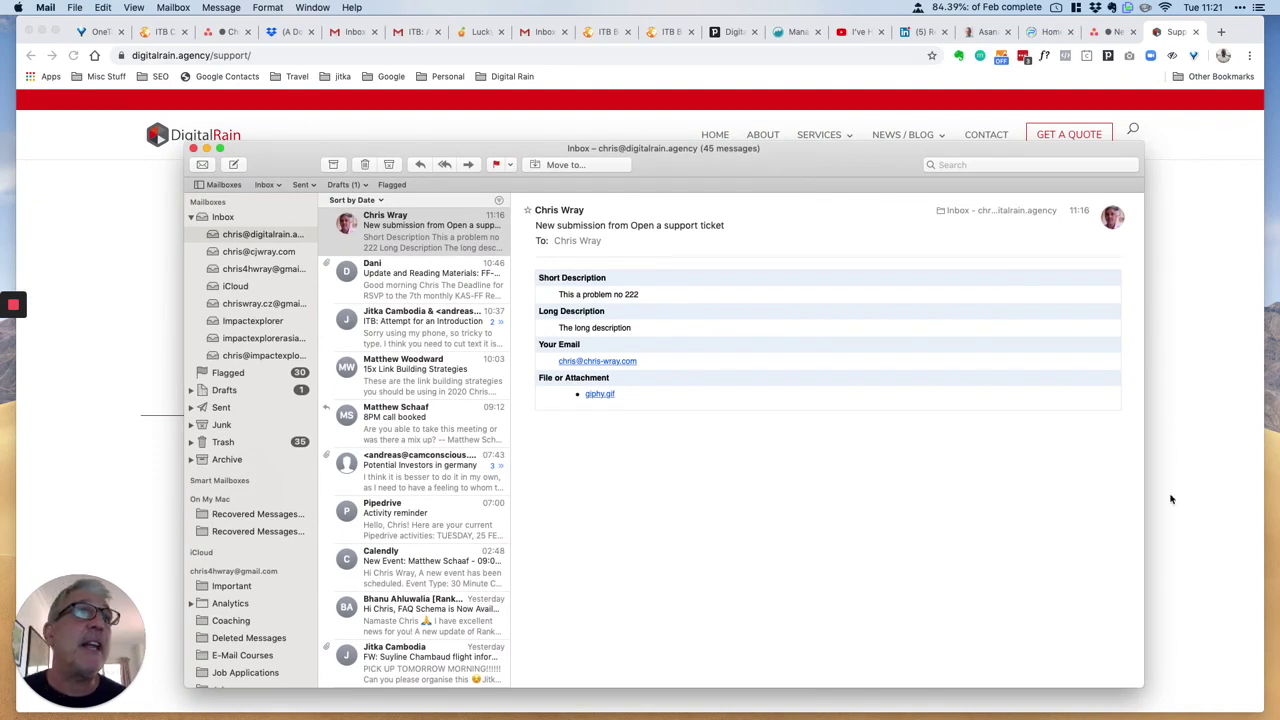
Switch to the Bug & Issue Tracker in Airtable and examine the fields of the "This a problem no 222" record.
key("super+Tab")
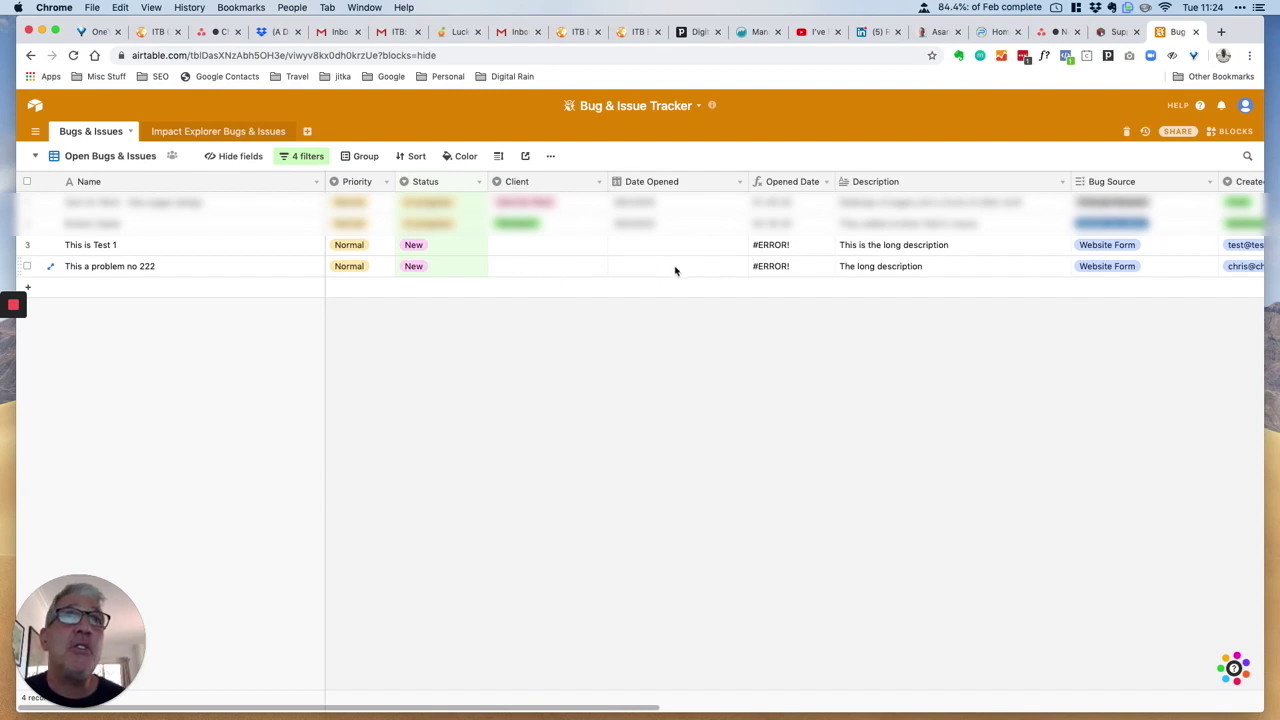
scroll(678, 269, "right", 3)
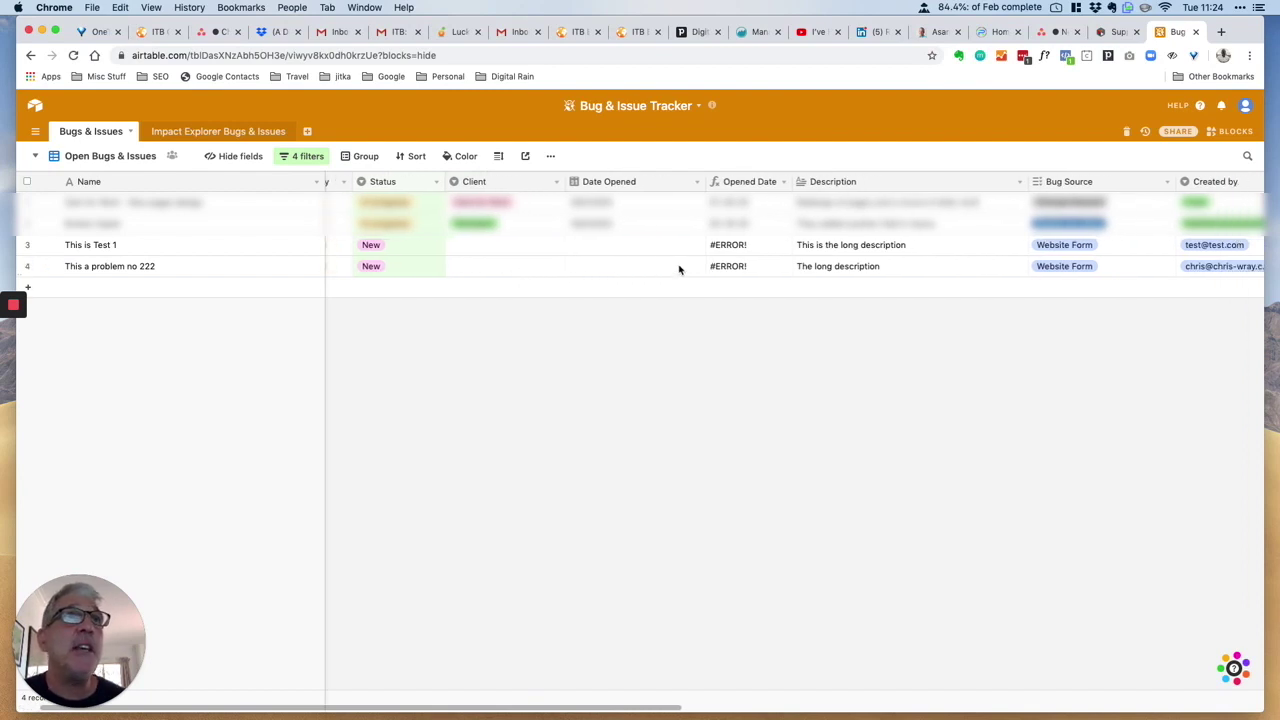
Examine the description, bug source, creator and completion columns of the Open Bugs & Issues view.
scroll(678, 269, "right", 5)
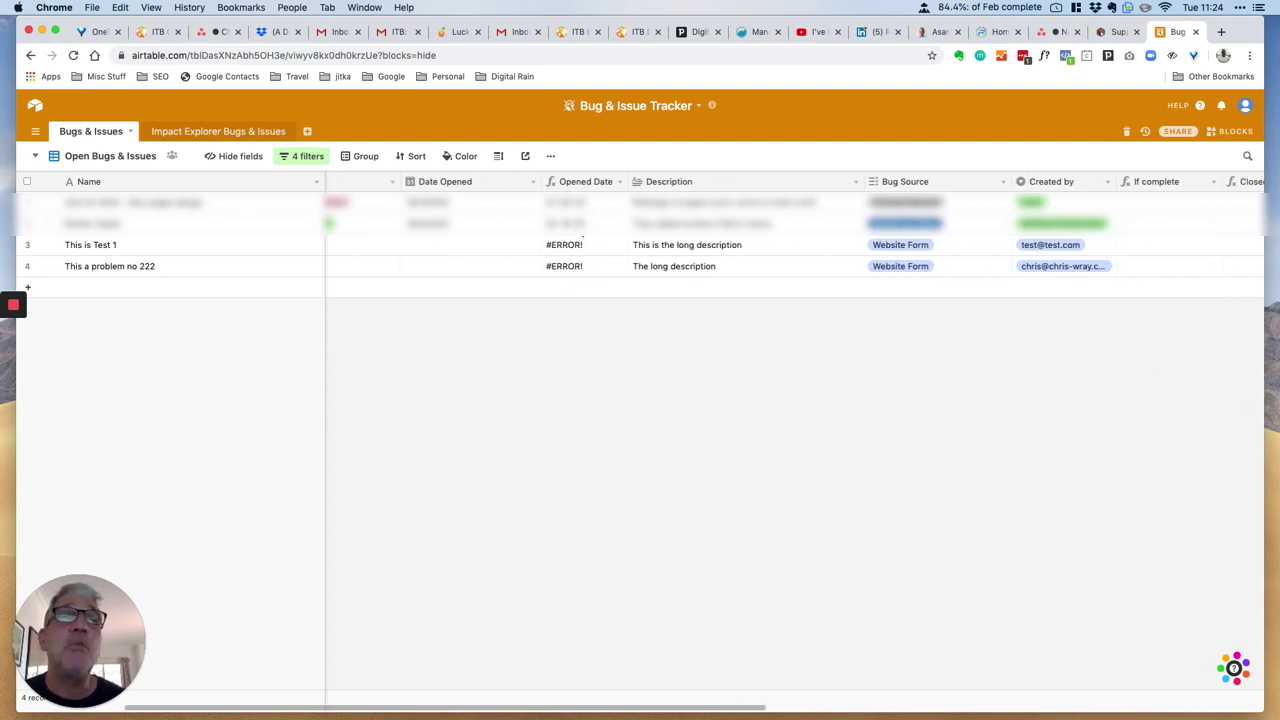
scroll(790, 262, "right", 2)
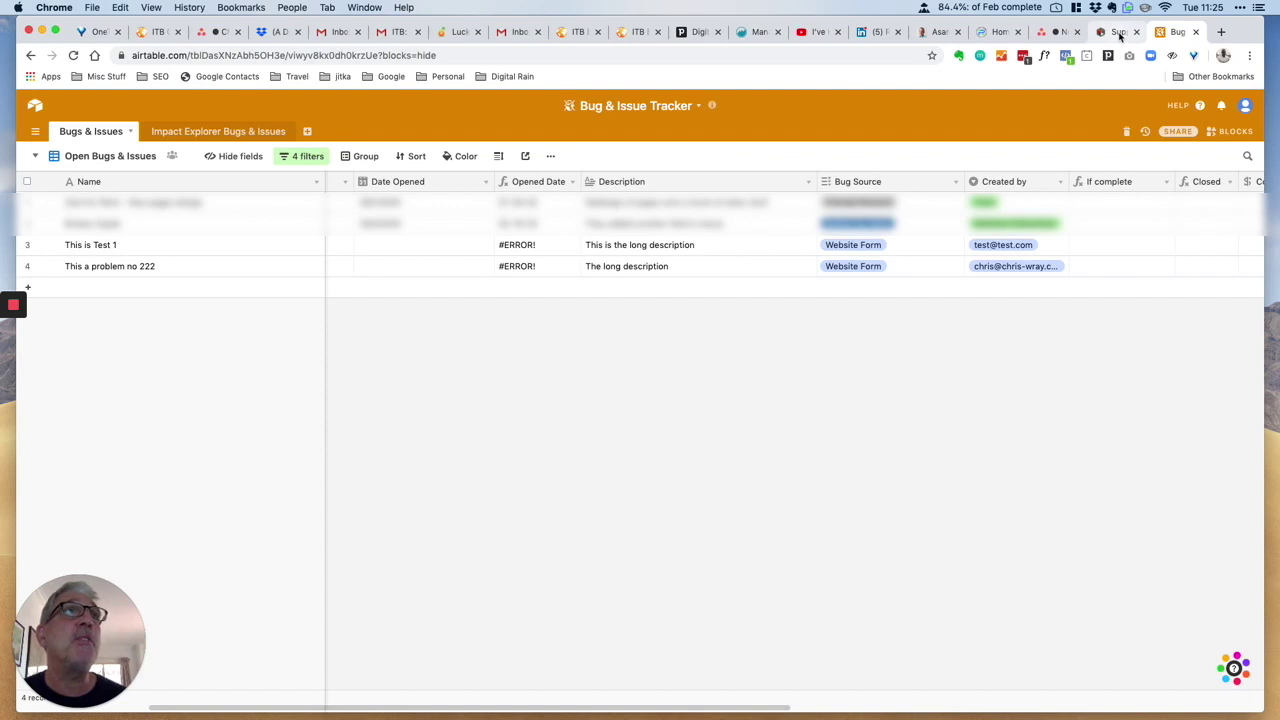
Return to the New Tasks project in Asana, dismiss the activity prompt, and review the "This a problem no 222" task's details before closing them.
left_click(1055, 31)
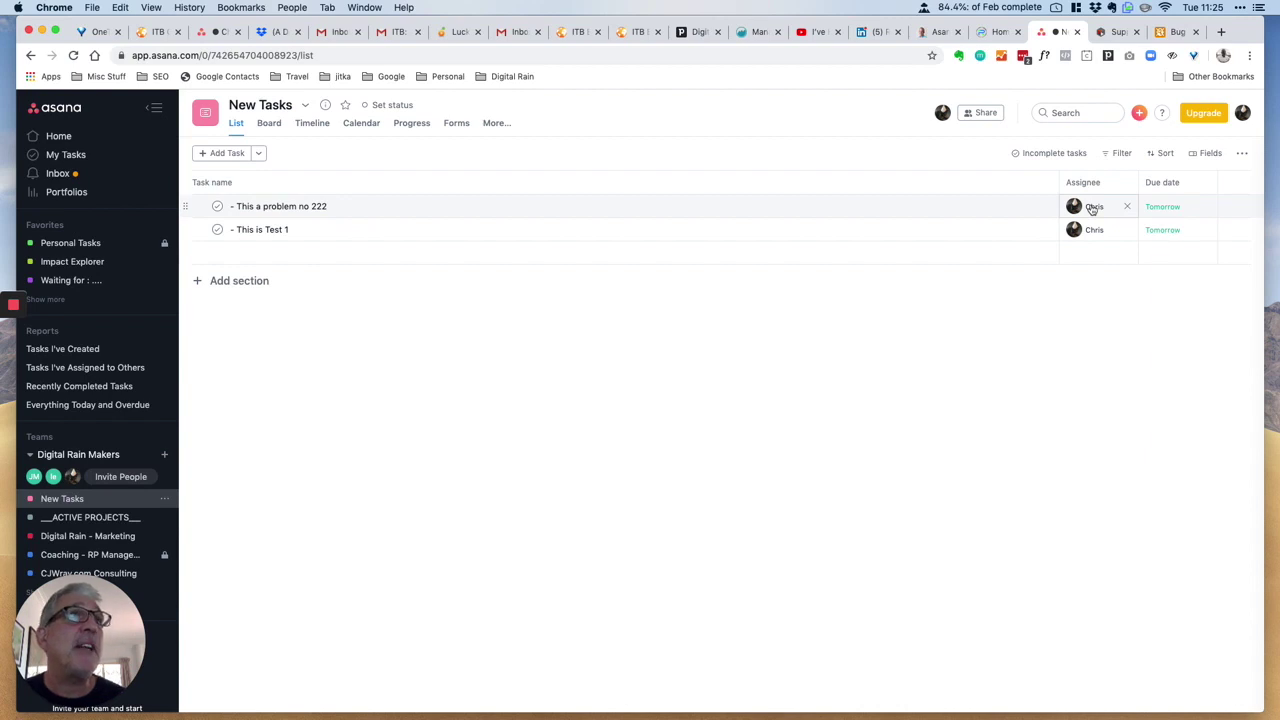
mouse_move(1091, 208)
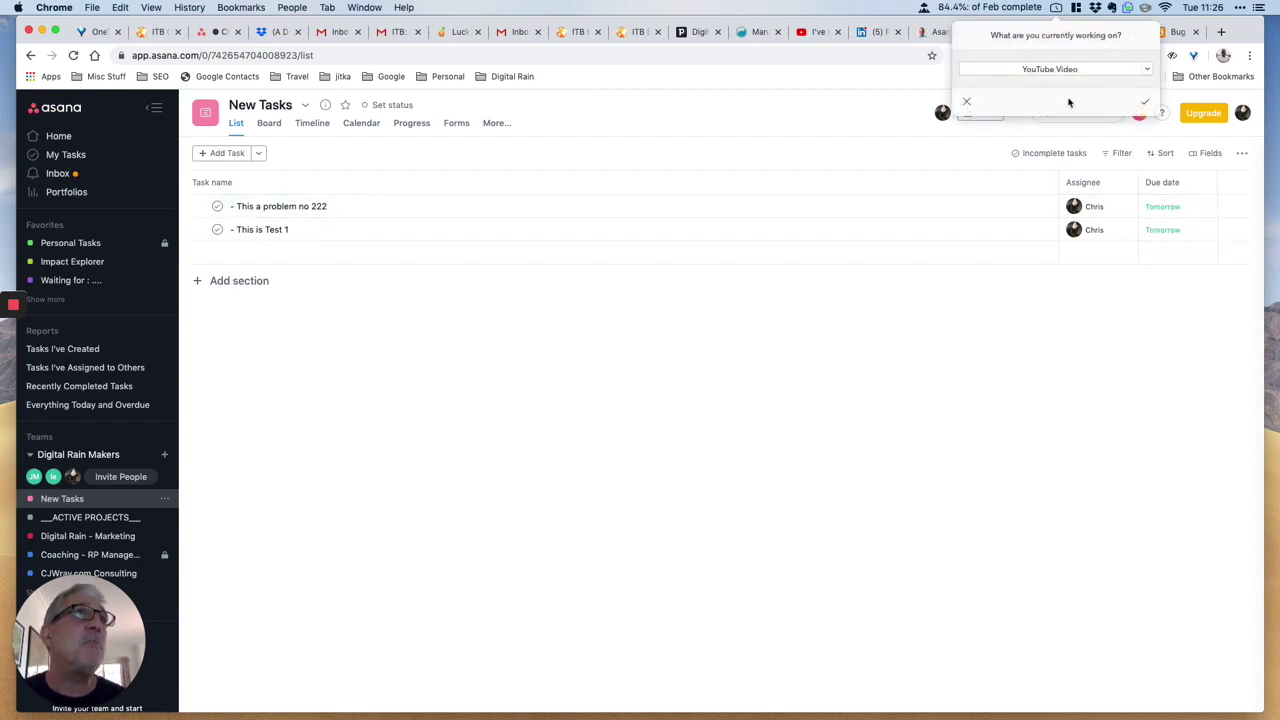
left_click(967, 101)
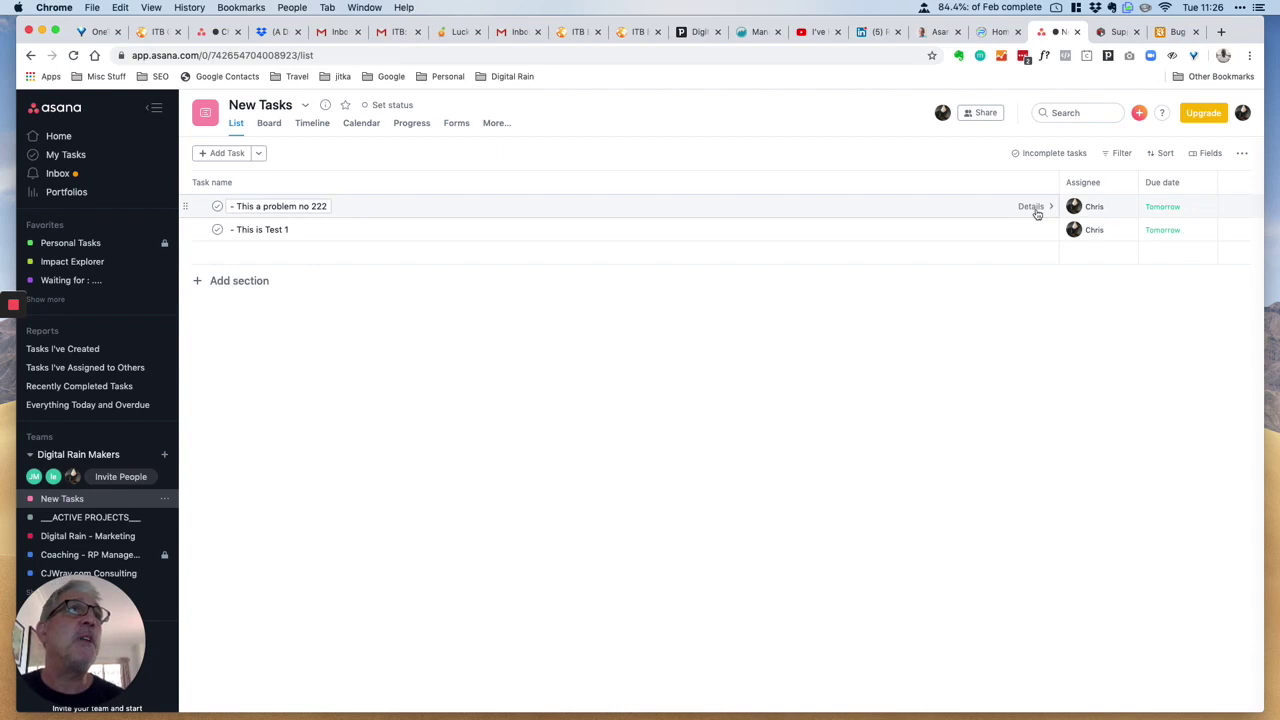
left_click(1035, 207)
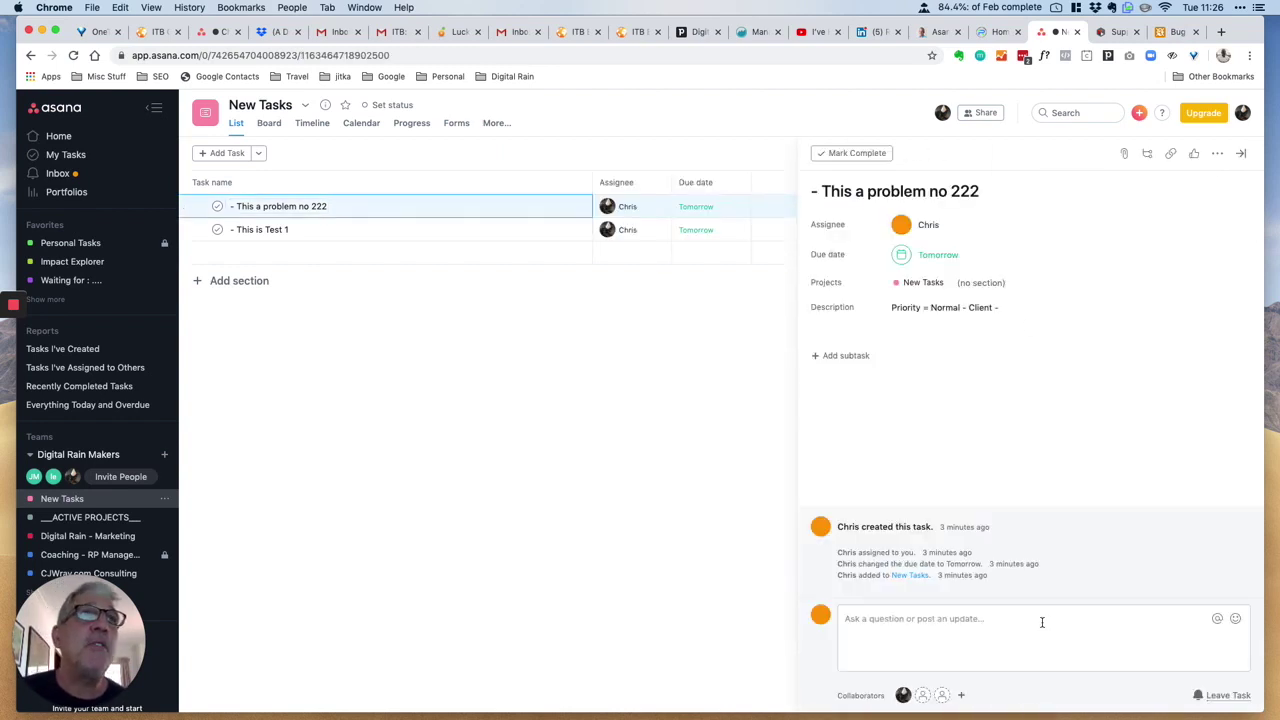
left_click(1011, 462)
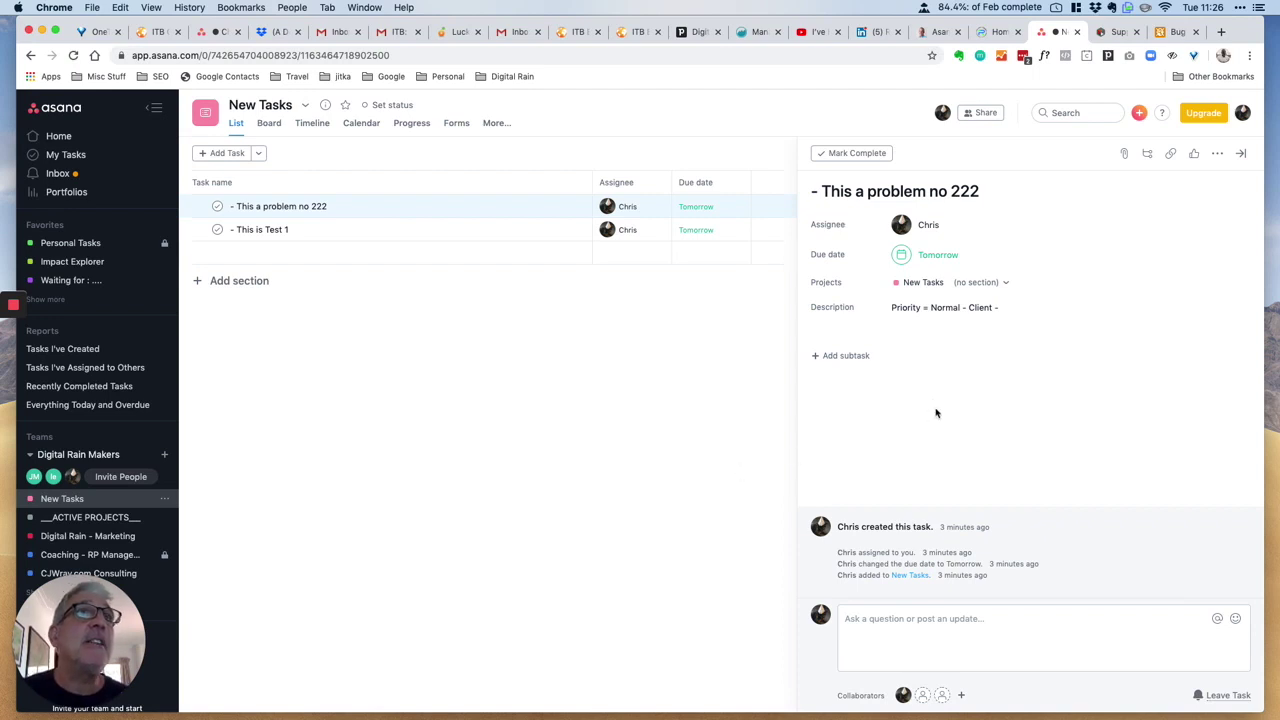
left_click(1241, 155)
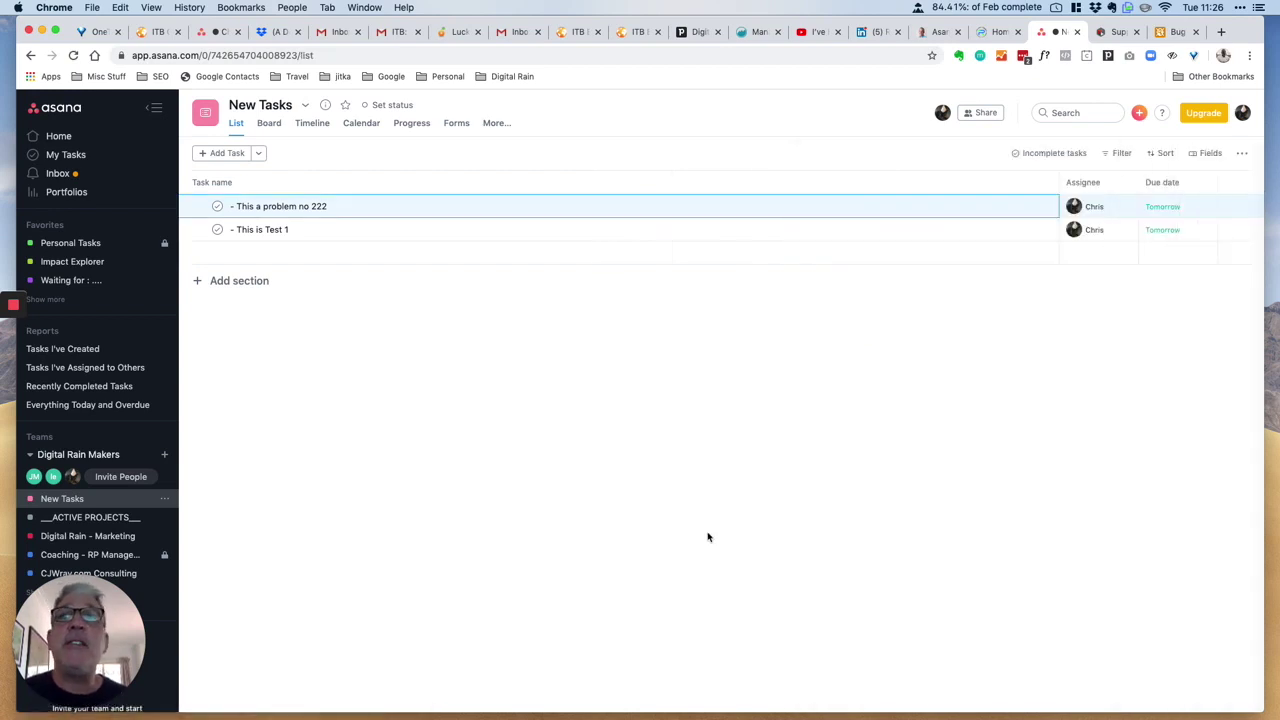